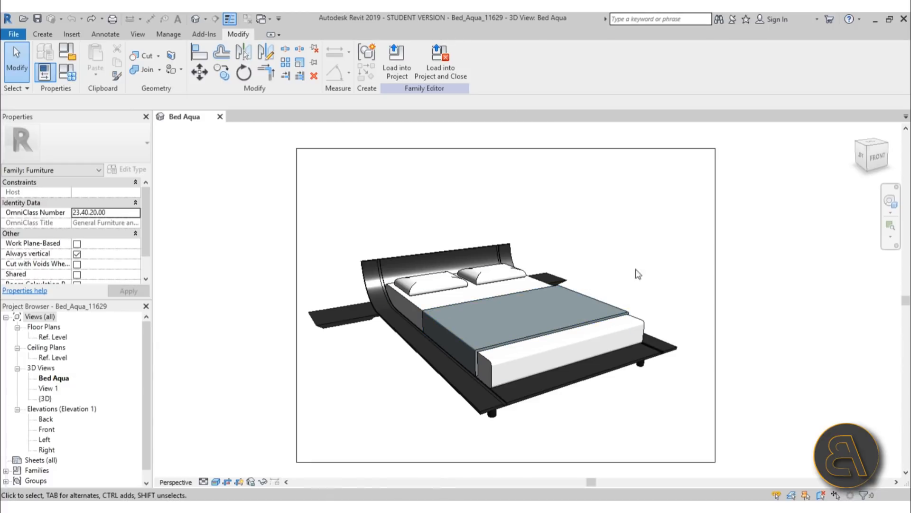
# - Delete the grey blanket extrusion lying across the mattress of the bed
pyautogui.click(475, 296)
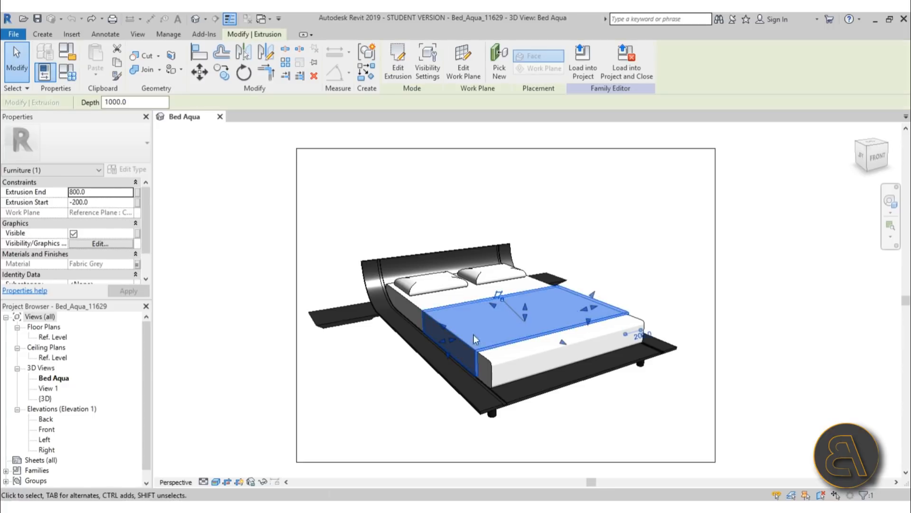
pyautogui.scroll(3, 468, 375)
pyautogui.scroll(2, 458, 376)
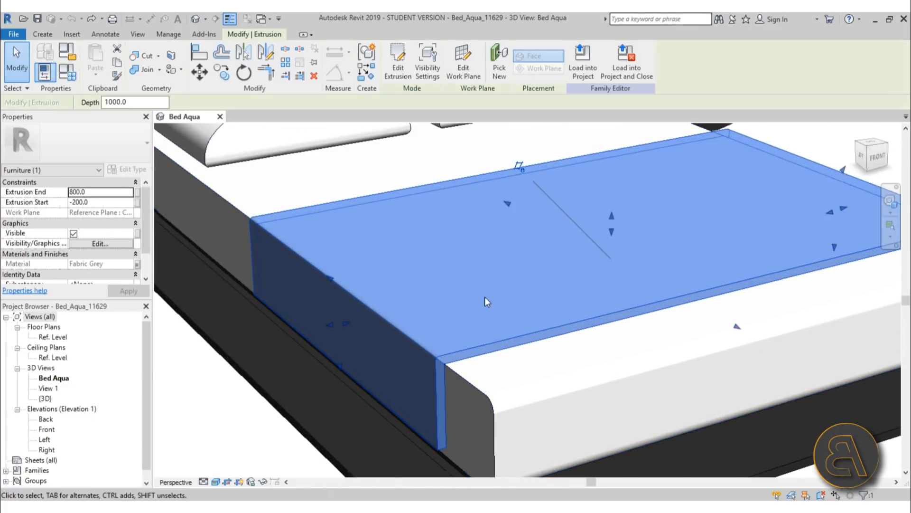
pyautogui.scroll(-2, 485, 299)
pyautogui.moveTo(550, 320); pyautogui.dragTo(538, 296, button='middle')
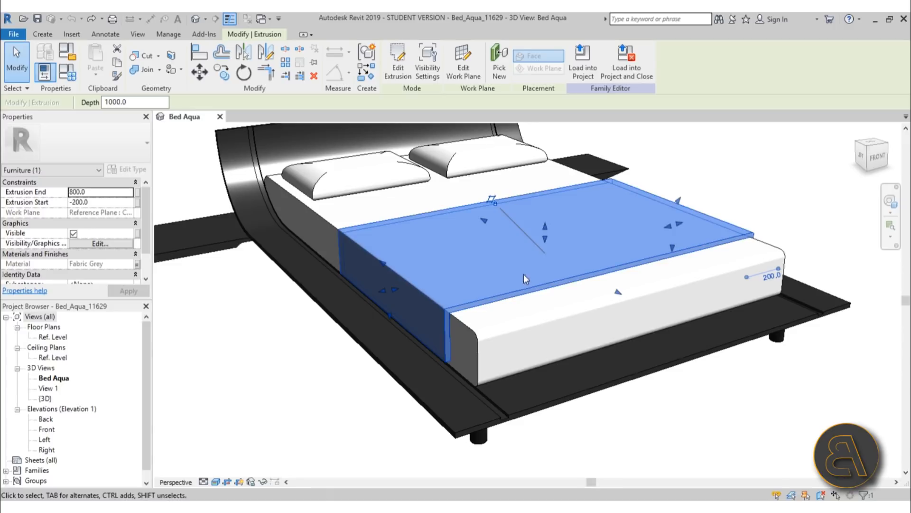
pyautogui.scroll(-2, 522, 278)
pyautogui.scroll(-3, 584, 375)
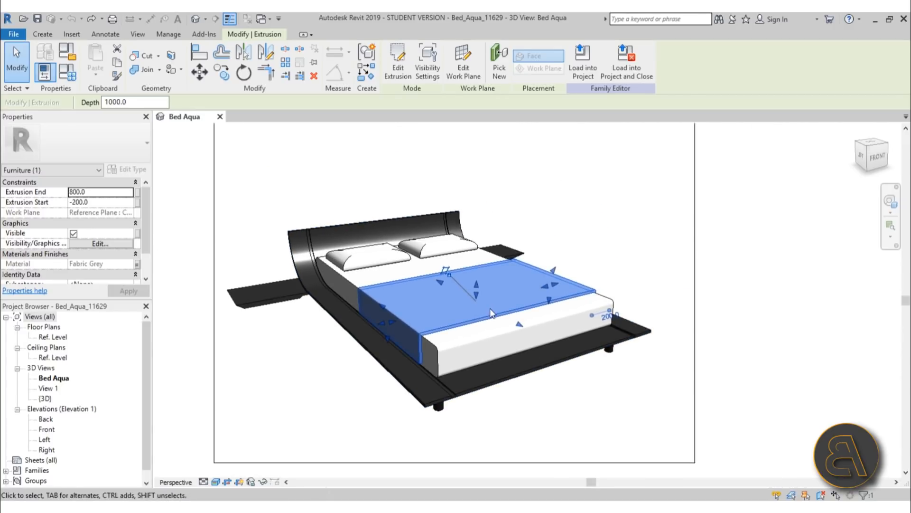
pyautogui.press('Escape')
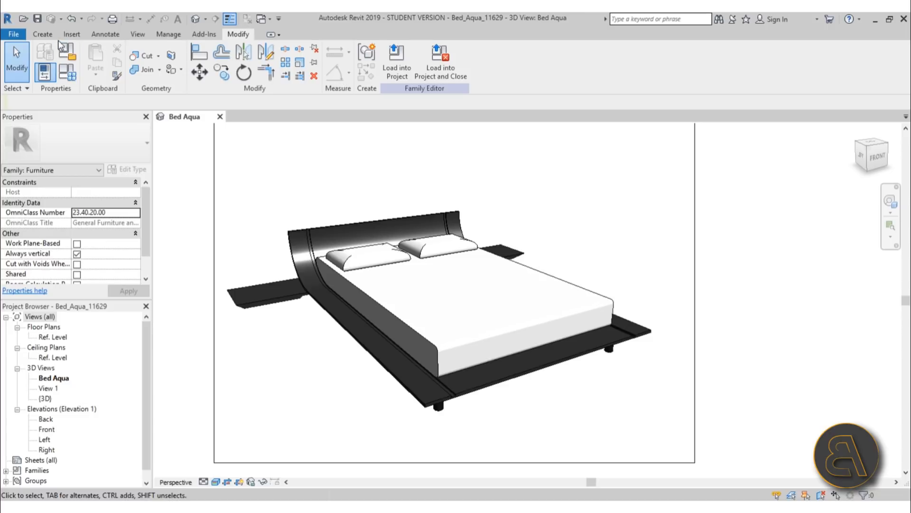
# - Create a new conceptual mass family from the Metric Mass template, dismissing the save reminder without saving
pyautogui.click(46, 35)
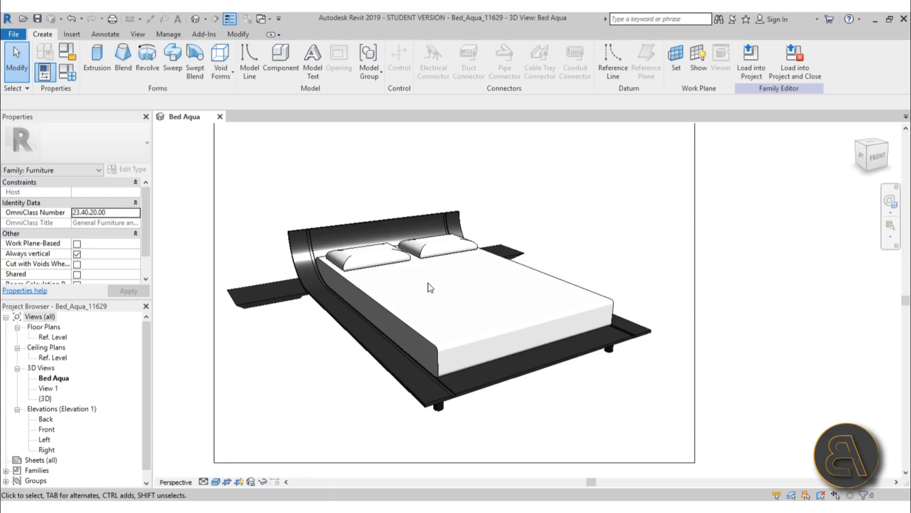
pyautogui.click(22, 36)
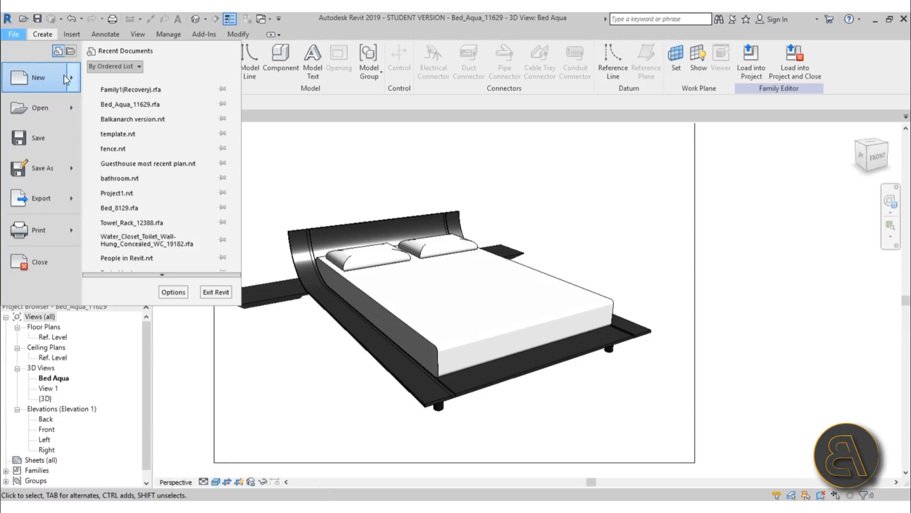
pyautogui.moveTo(67, 78)
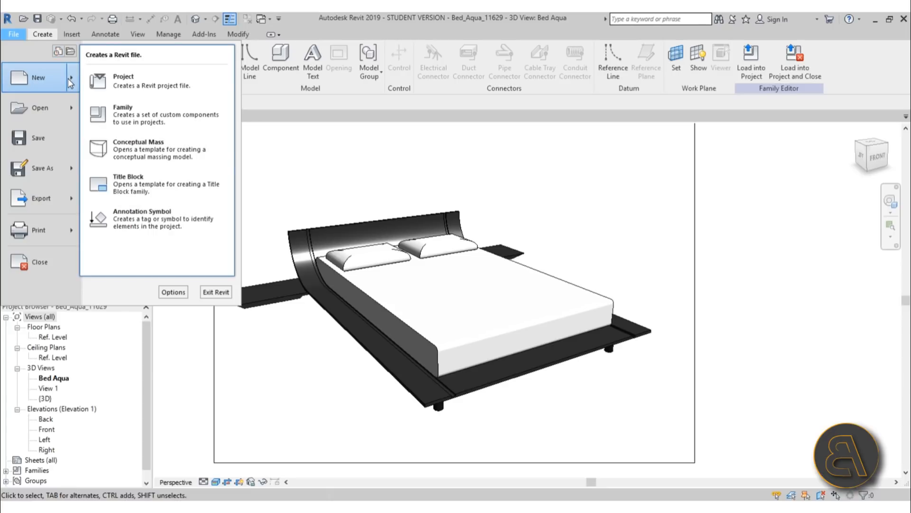
pyautogui.click(155, 152)
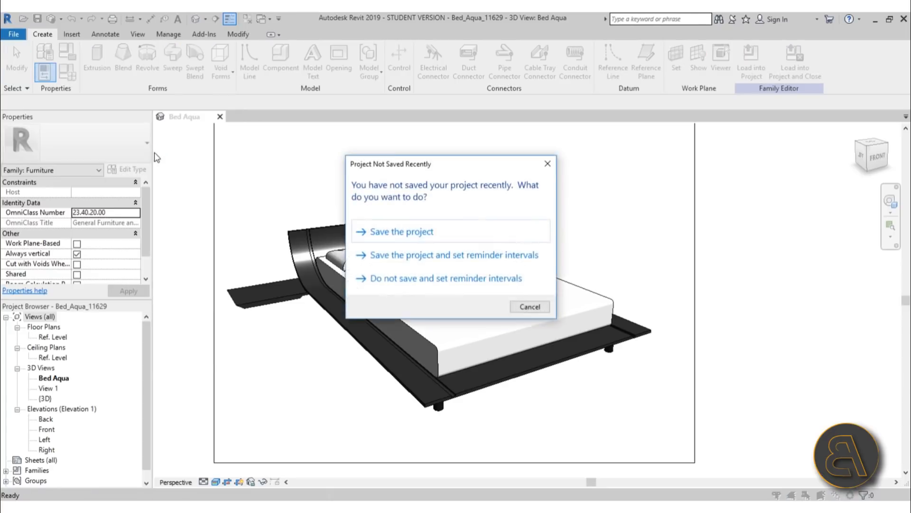
pyautogui.click(531, 307)
pyautogui.click(121, 122)
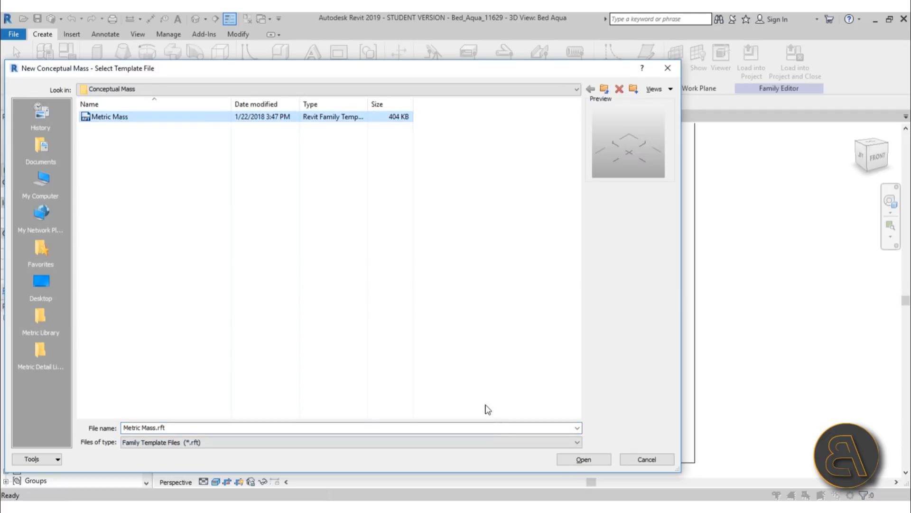
pyautogui.click(584, 459)
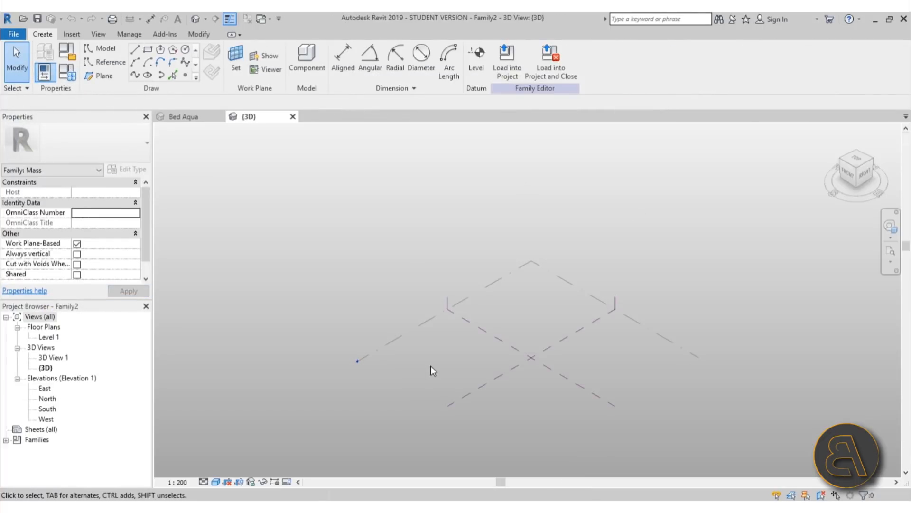
# - Load the Bed_Aqua_11629 family into the new mass family and place one bed at the intersection of the center reference planes
pyautogui.click(182, 116)
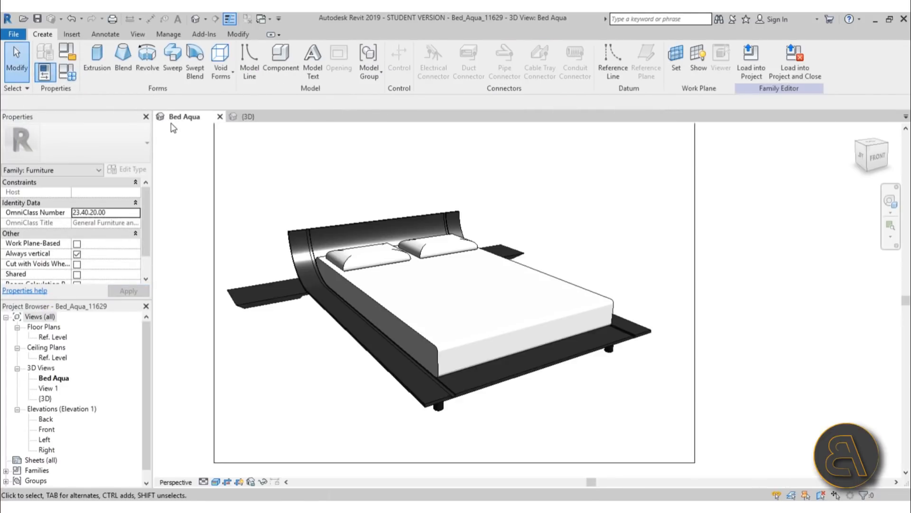
pyautogui.click(750, 77)
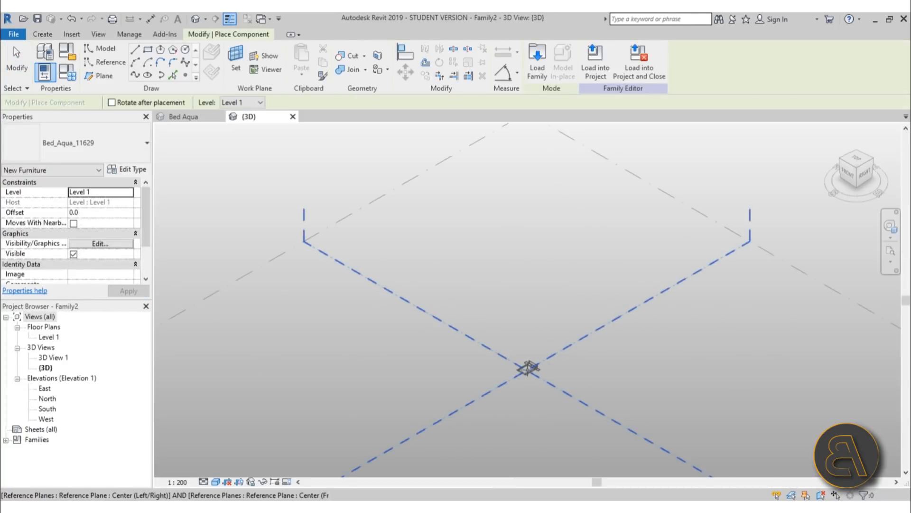
pyautogui.scroll(5, 525, 371)
pyautogui.press('Escape')
pyautogui.press('Escape')
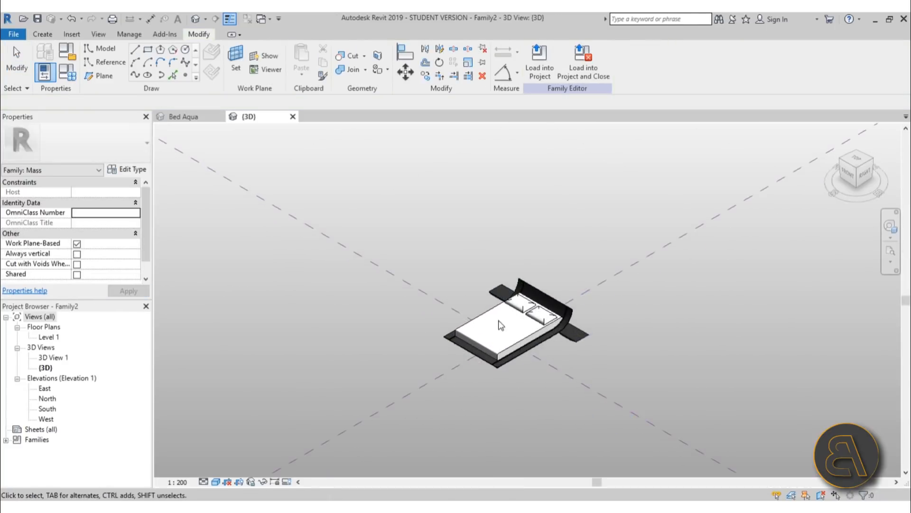
pyautogui.scroll(5, 502, 304)
pyautogui.scroll(-3, 499, 365)
pyautogui.moveTo(496, 356); pyautogui.dragTo(451, 290, button='middle')
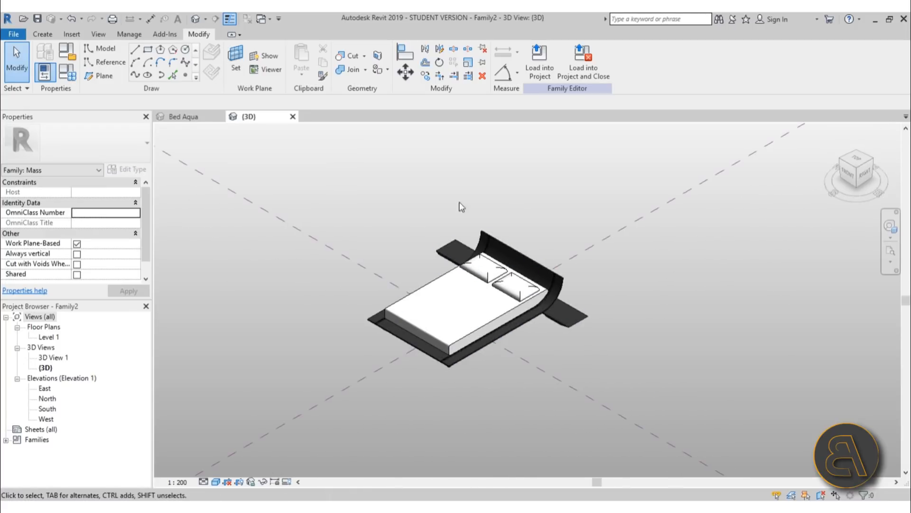
pyautogui.moveTo(377, 265); pyautogui.dragTo(342, 247, button='middle')
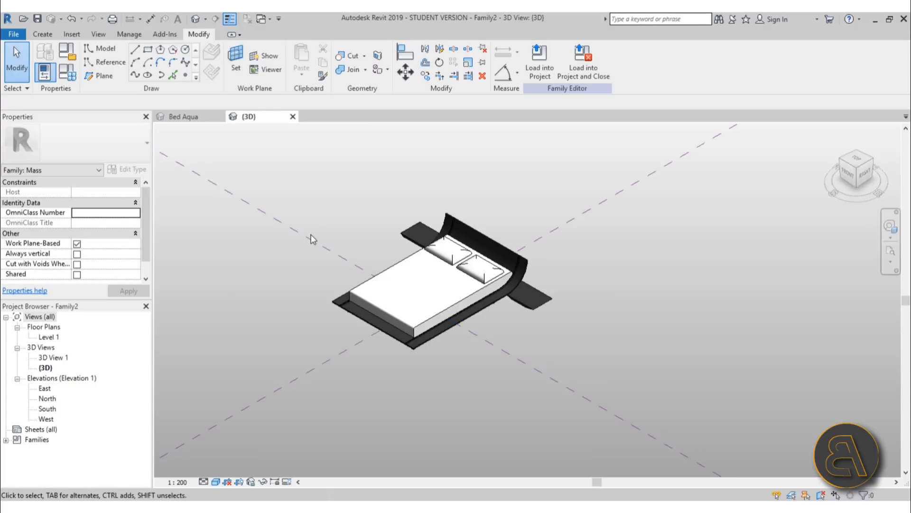
# - Examine the bed in the South elevation and Level 1 plan, checking the Center (Front/Back) reference plane that crosses it
pyautogui.click(43, 34)
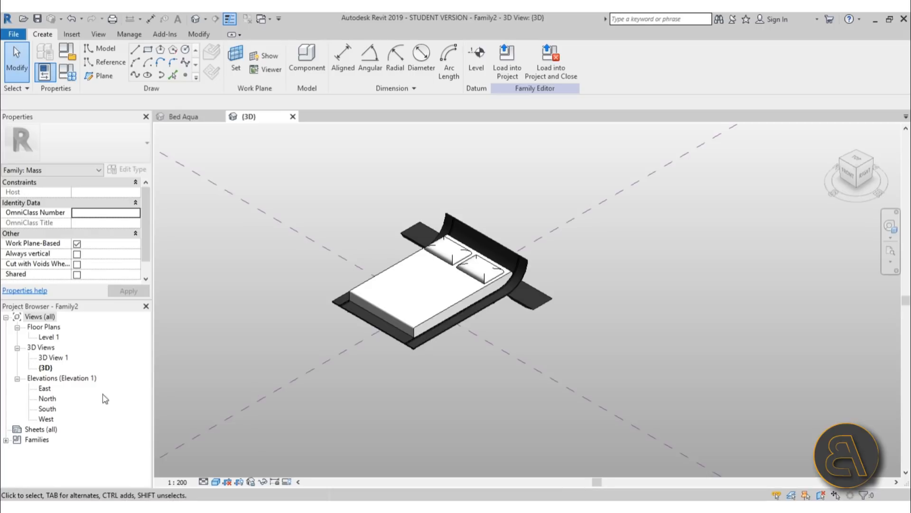
pyautogui.doubleClick(47, 408)
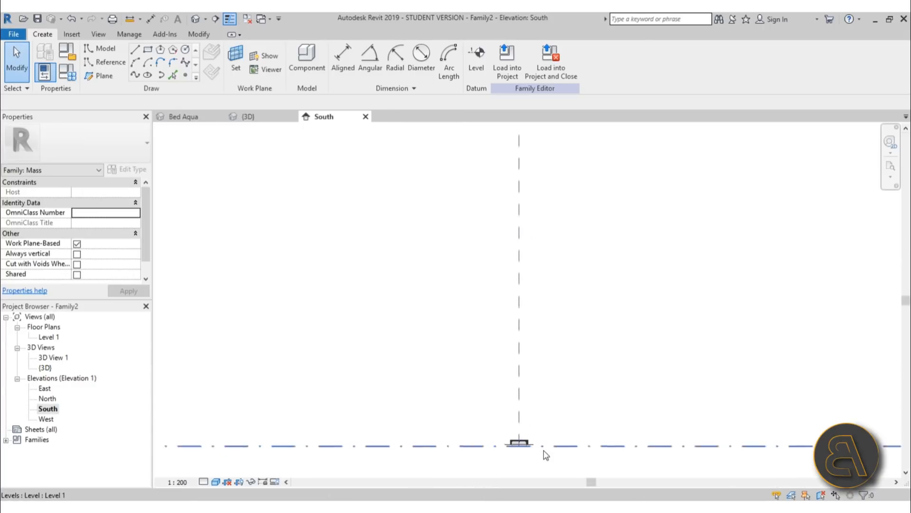
pyautogui.scroll(2, 522, 453)
pyautogui.scroll(1, 513, 456)
pyautogui.doubleClick(50, 337)
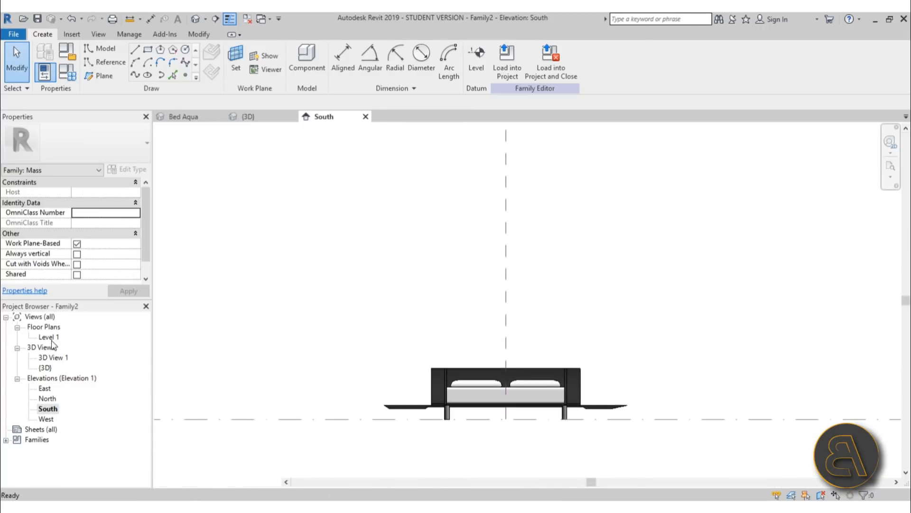
pyautogui.scroll(5, 522, 297)
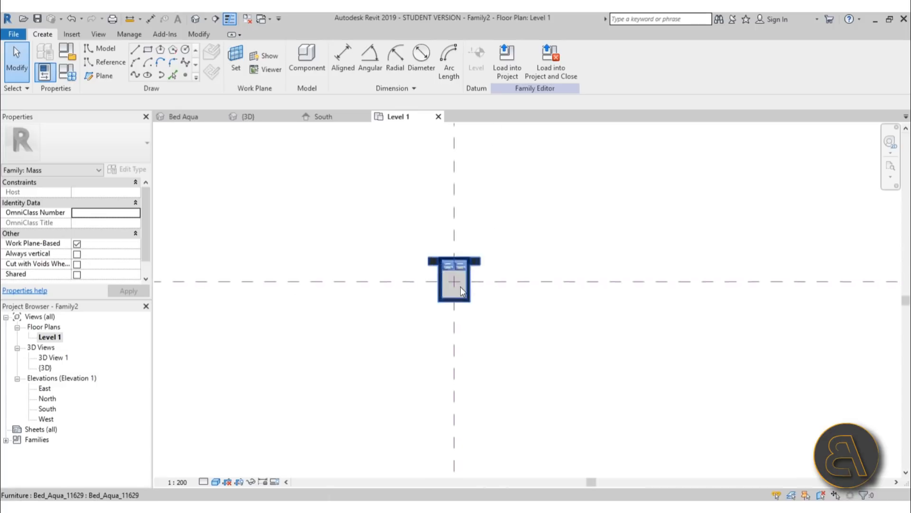
pyautogui.click(378, 281)
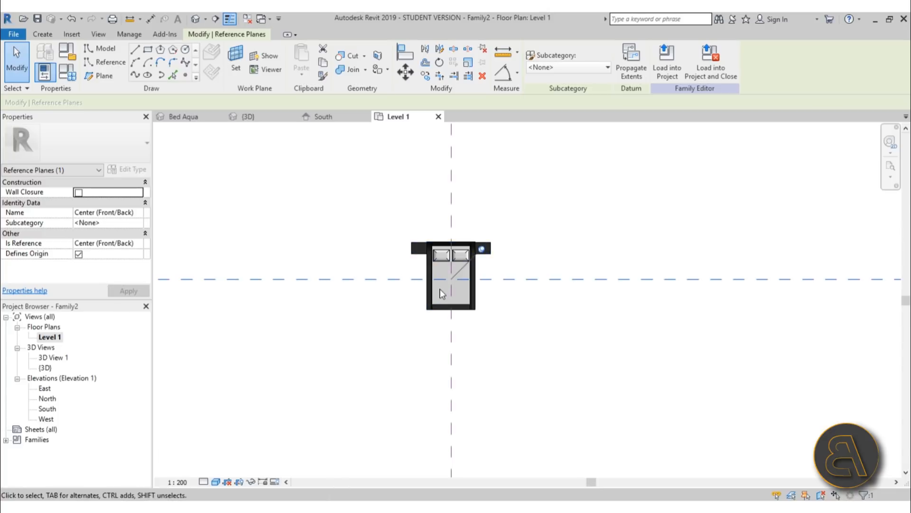
pyautogui.click(356, 311)
# - Open the South elevation and set its visual style to Hidden Line
pyautogui.doubleClick(58, 408)
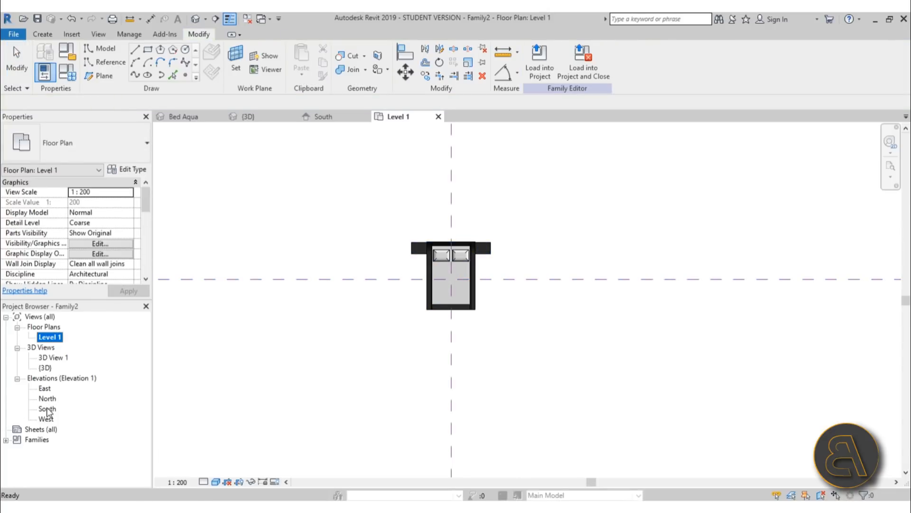
pyautogui.scroll(3, 530, 361)
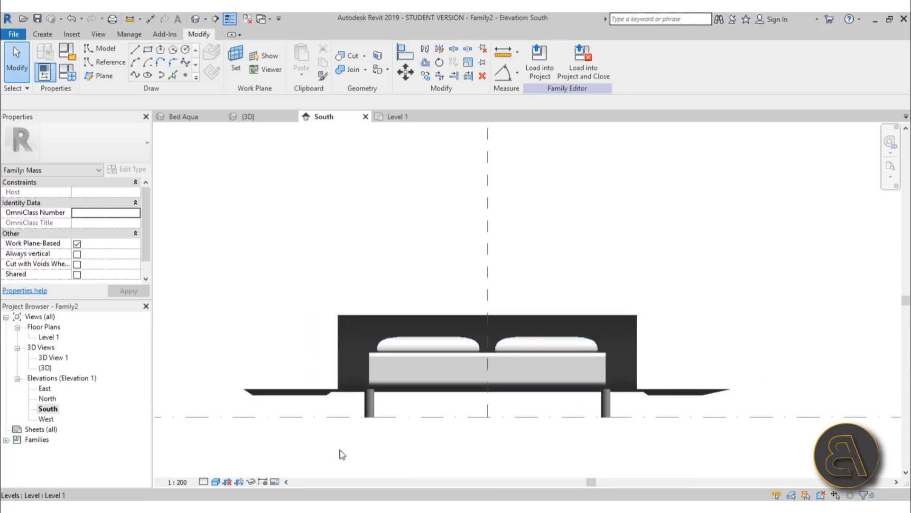
pyautogui.click(220, 482)
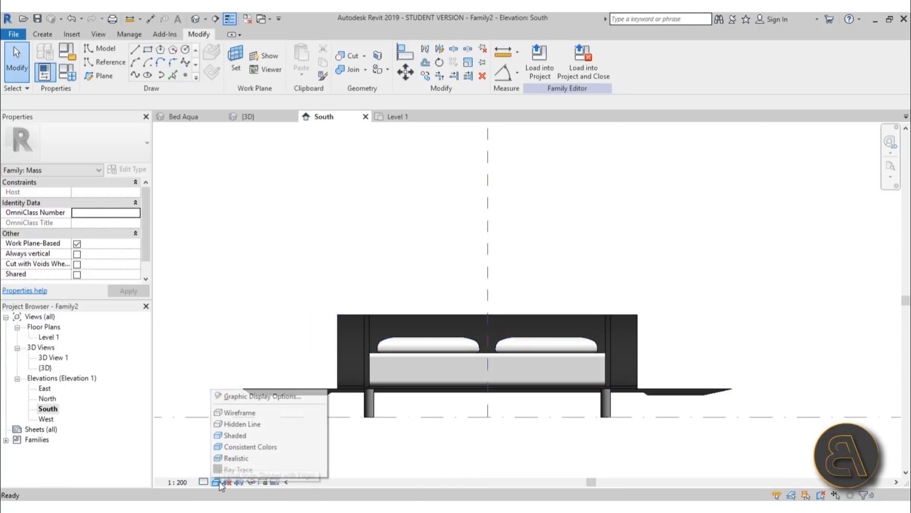
pyautogui.click(235, 424)
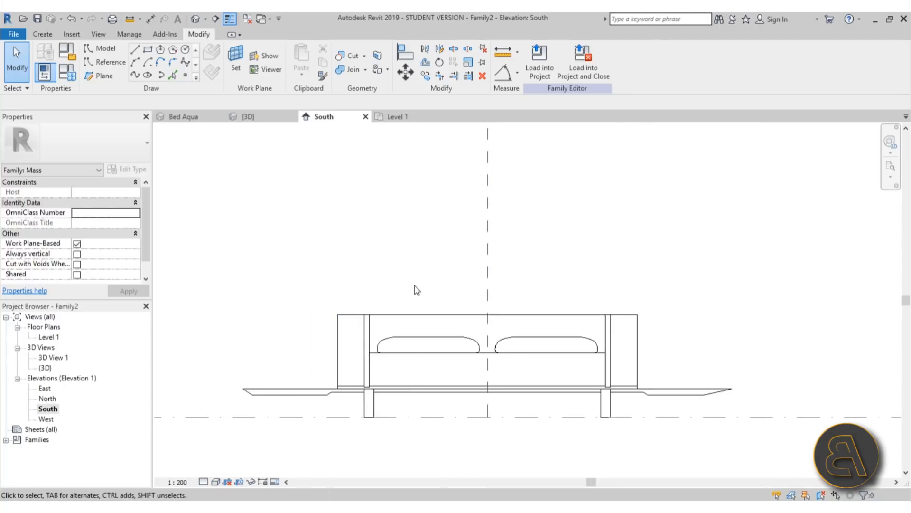
# - Set the work plane to Reference Plane : Center (Front/Back) in the South elevation
pyautogui.moveTo(434, 286); pyautogui.dragTo(427, 257, button='middle')
pyautogui.scroll(2, 412, 345)
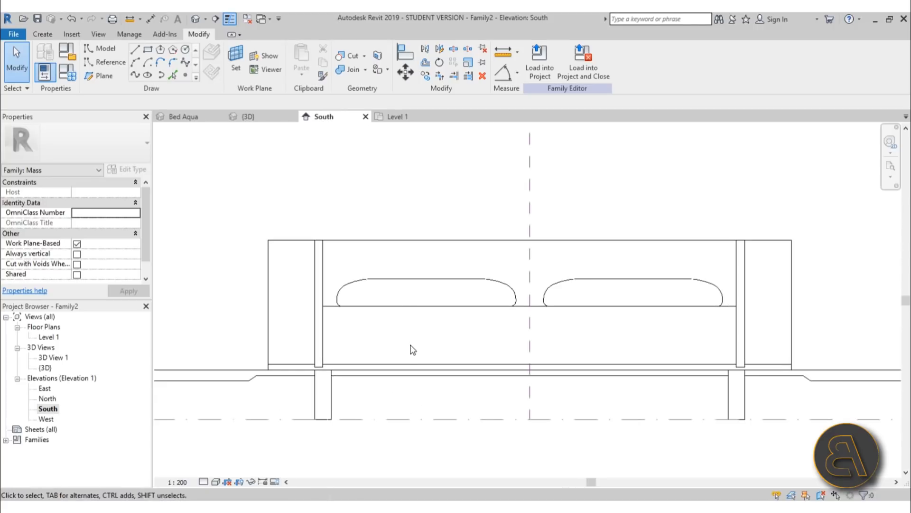
pyautogui.scroll(1, 397, 355)
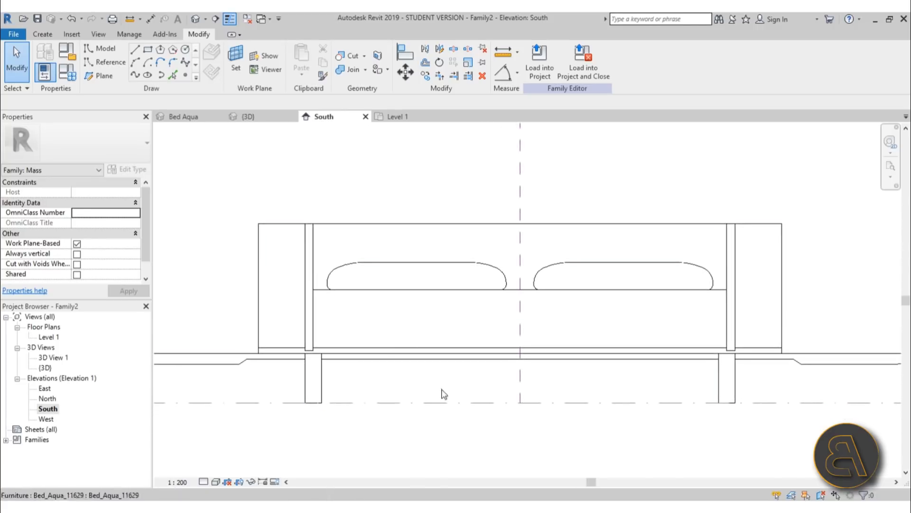
pyautogui.scroll(2, 332, 330)
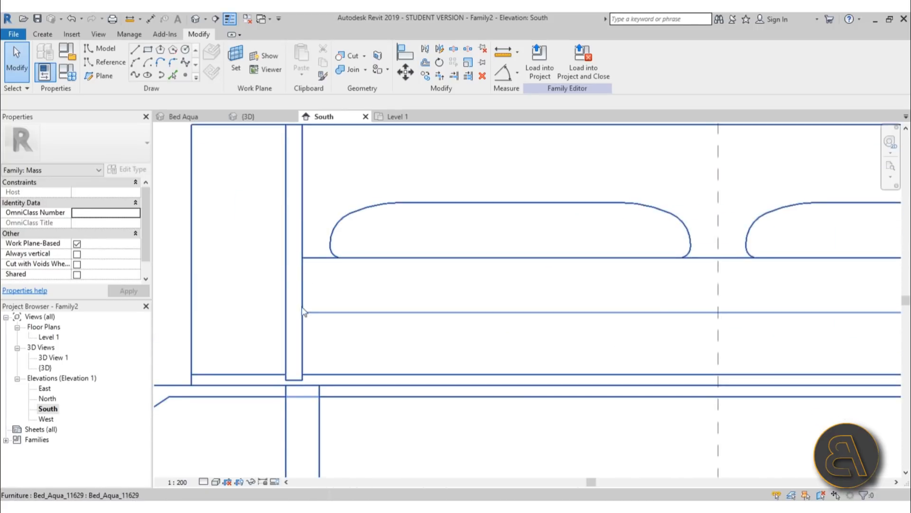
pyautogui.scroll(-4, 298, 299)
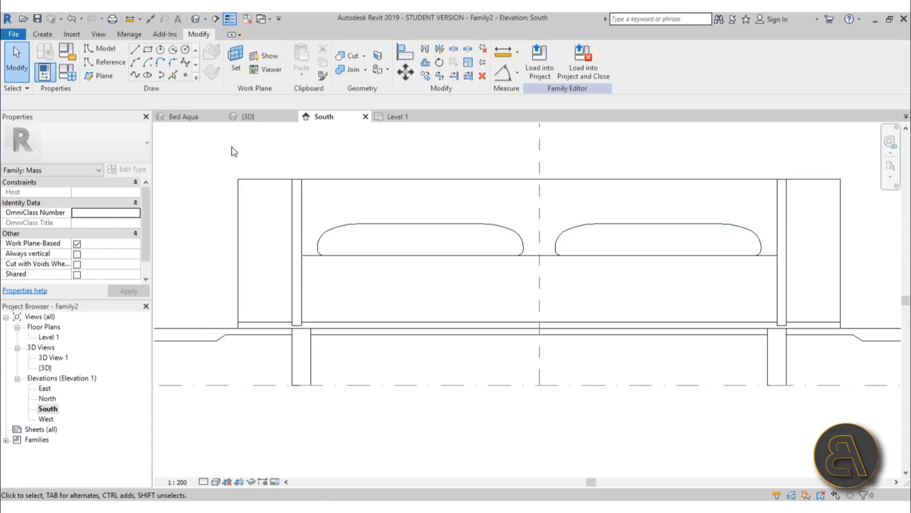
pyautogui.click(236, 73)
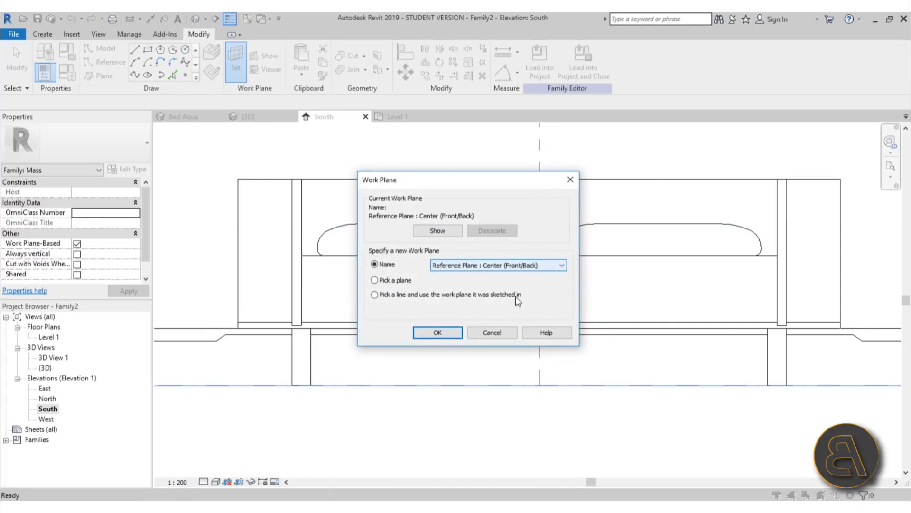
pyautogui.click(436, 332)
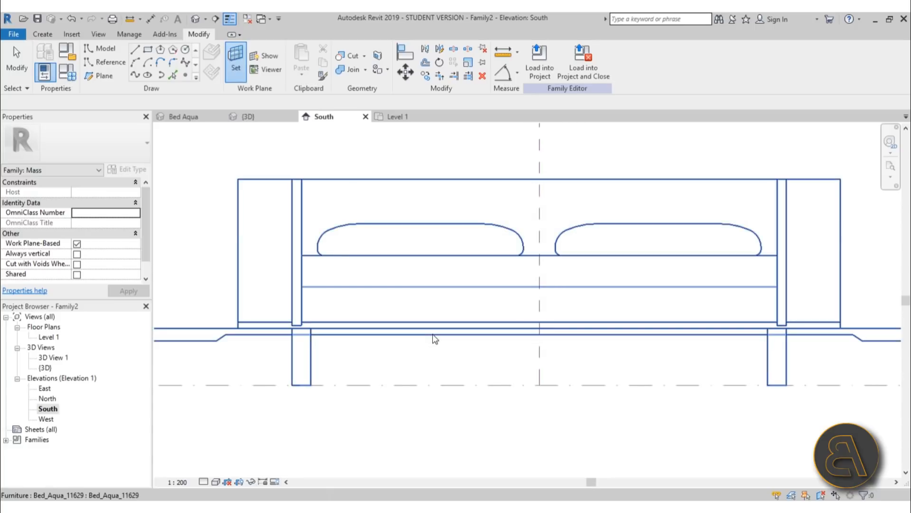
# - Start a spline through points on the active work plane and draw it in gentle waves up the mattress's left side
pyautogui.click(135, 75)
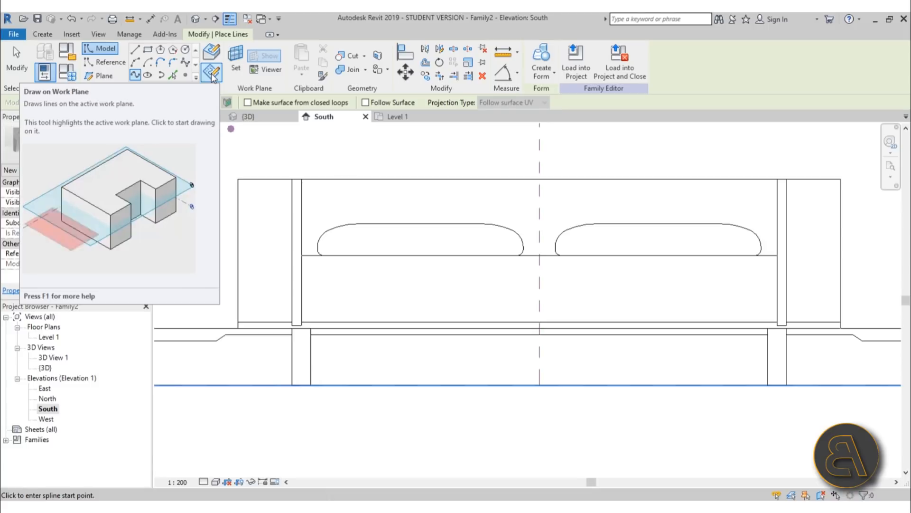
pyautogui.click(213, 78)
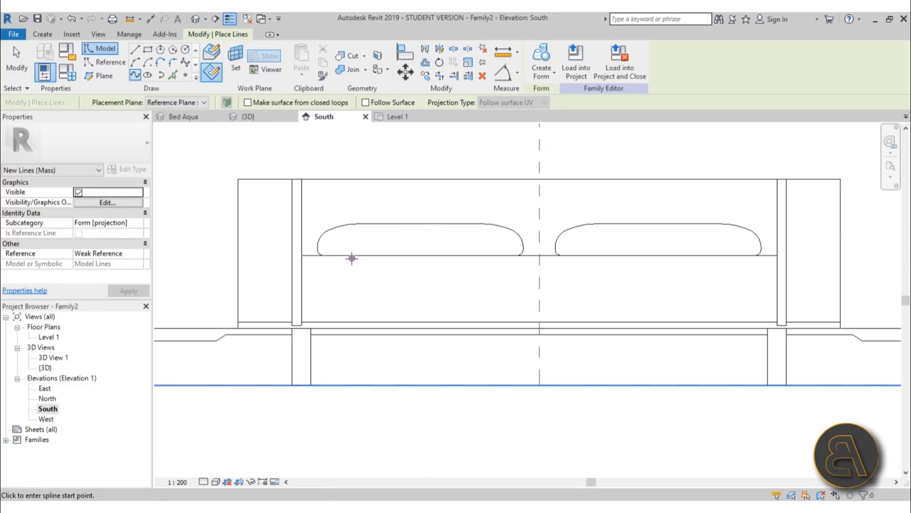
pyautogui.scroll(5, 285, 330)
pyautogui.scroll(1, 340, 299)
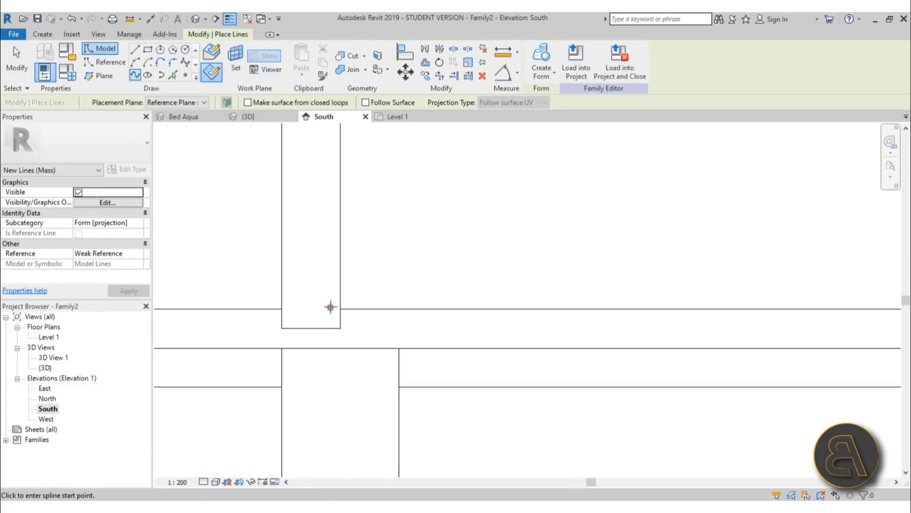
pyautogui.click(327, 305)
pyautogui.click(319, 263)
pyautogui.click(331, 223)
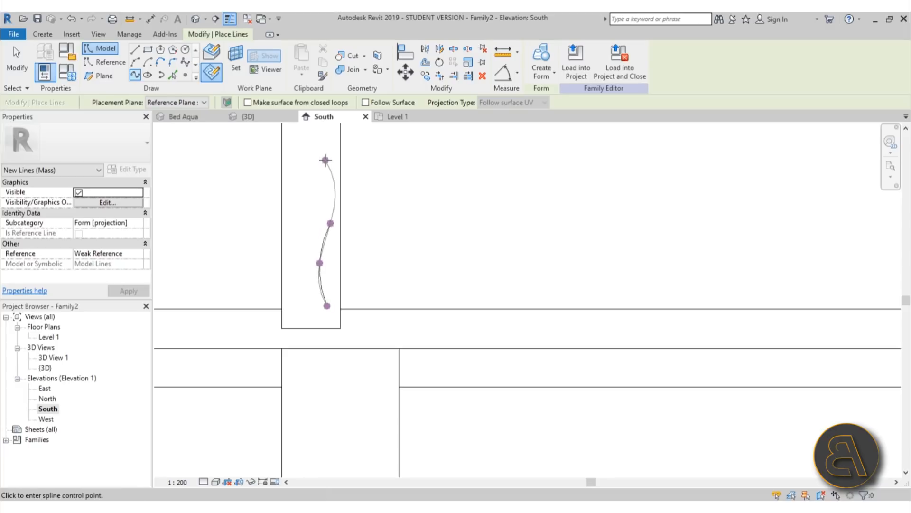
pyautogui.click(330, 157)
pyautogui.moveTo(338, 162); pyautogui.dragTo(338, 325, button='middle')
pyautogui.click(324, 220)
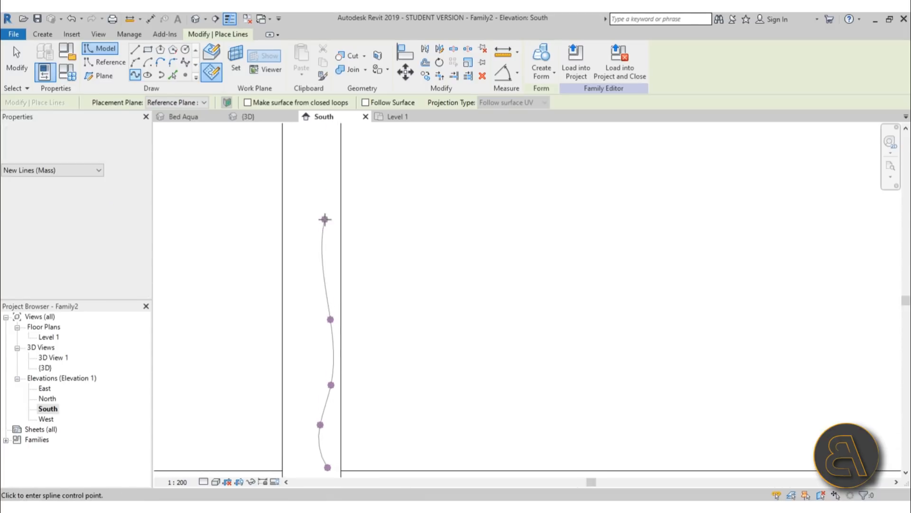
pyautogui.moveTo(337, 168); pyautogui.dragTo(333, 313, button='middle')
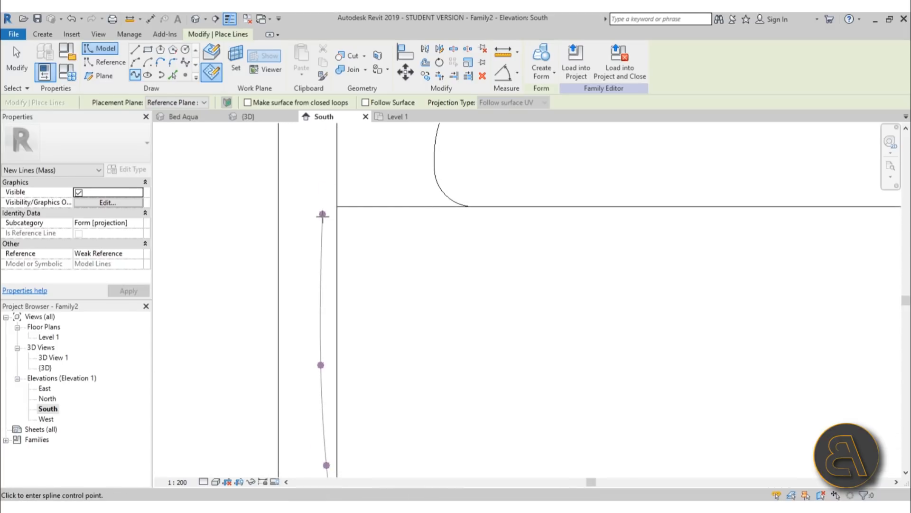
# - Continue the spline in a rounded fold over the mattress's upper left corner, ending just above its top surface
pyautogui.scroll(-2, 322, 208)
pyautogui.scroll(4, 323, 211)
pyautogui.click(332, 214)
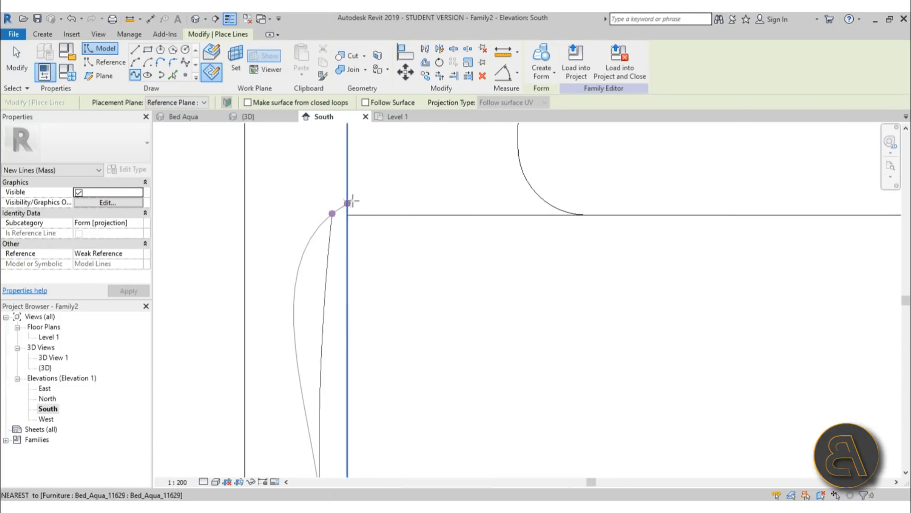
pyautogui.click(332, 201)
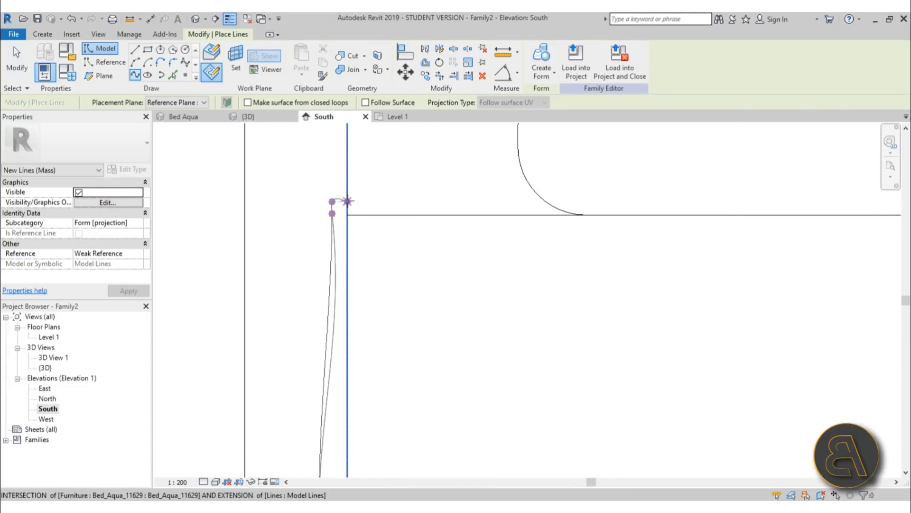
pyautogui.scroll(5, 348, 202)
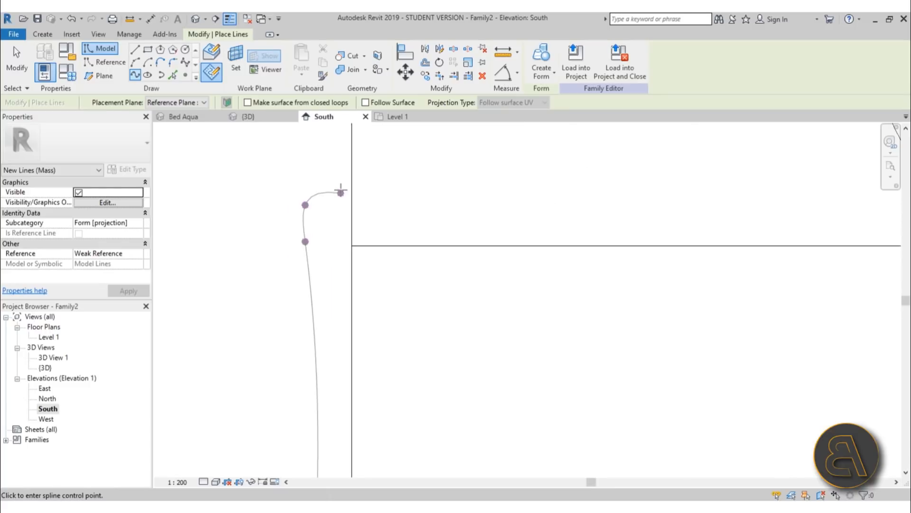
pyautogui.click(338, 188)
pyautogui.click(413, 221)
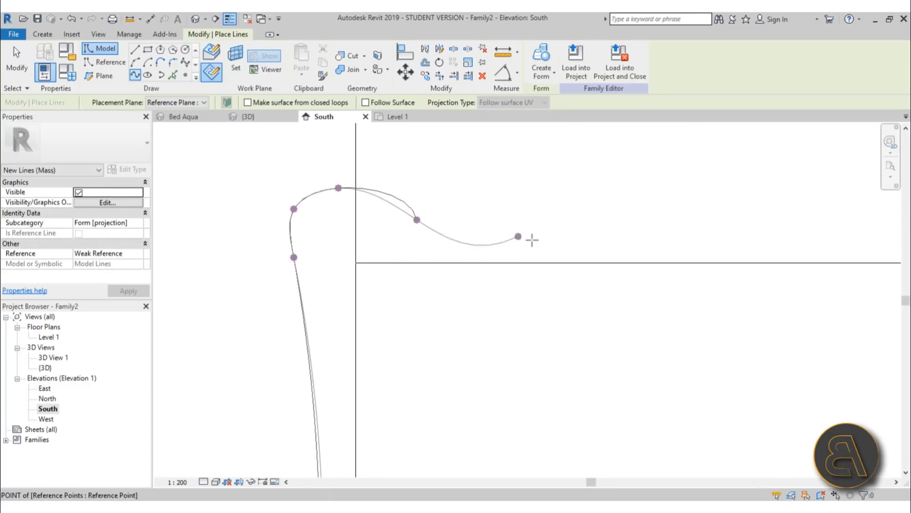
pyautogui.click(509, 245)
pyautogui.click(537, 239)
# - Extend the spline in shallow waves just above the mattress top, from the left corner to beneath the left pillow
pyautogui.scroll(-2, 536, 239)
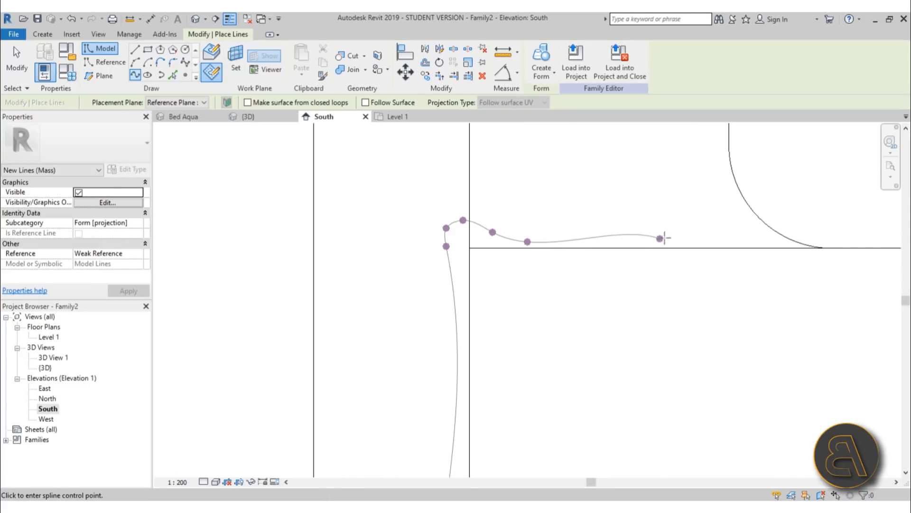
pyautogui.click(689, 232)
pyautogui.moveTo(740, 234); pyautogui.dragTo(697, 231, button='middle')
pyautogui.scroll(-1, 536, 200)
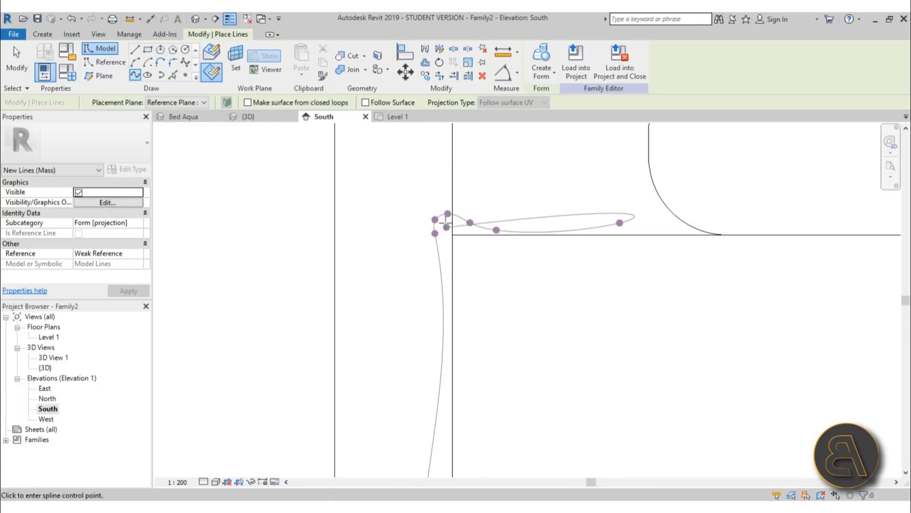
pyautogui.scroll(-2, 203, 244)
pyautogui.moveTo(636, 227); pyautogui.dragTo(562, 239, button='middle')
pyautogui.scroll(2, 562, 239)
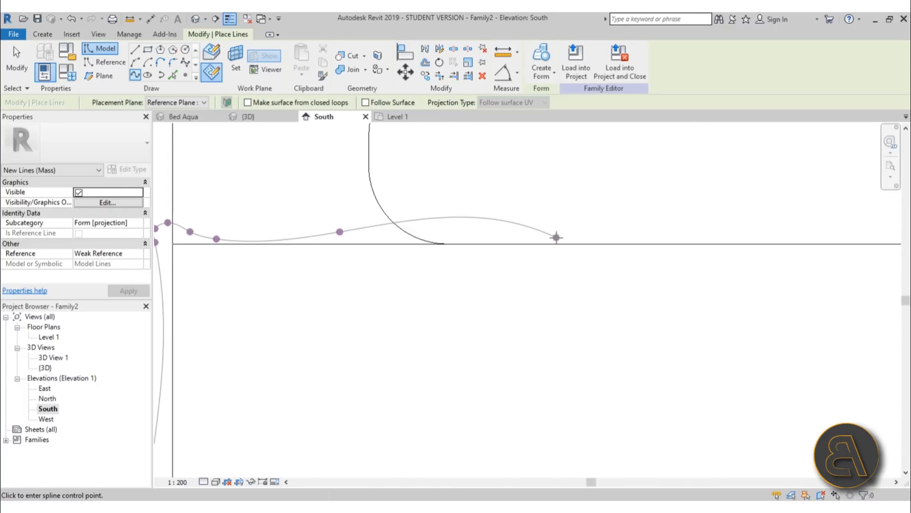
pyautogui.click(549, 236)
pyautogui.click(762, 230)
# - Add a low rise, a dip and a higher hump to the spline below the middle of the left pillow
pyautogui.scroll(-2, 755, 244)
pyautogui.moveTo(754, 246); pyautogui.dragTo(267, 266, button='middle')
pyautogui.click(458, 246)
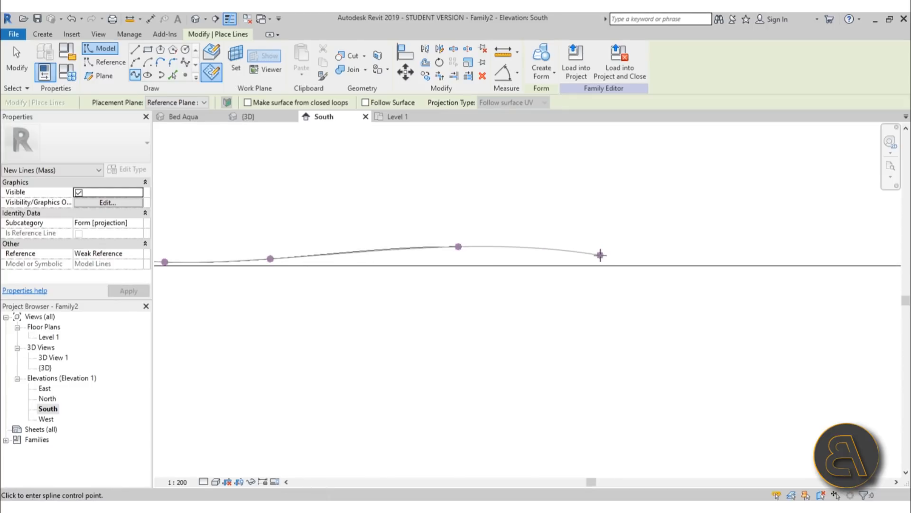
pyautogui.click(601, 255)
pyautogui.click(708, 235)
pyautogui.click(758, 256)
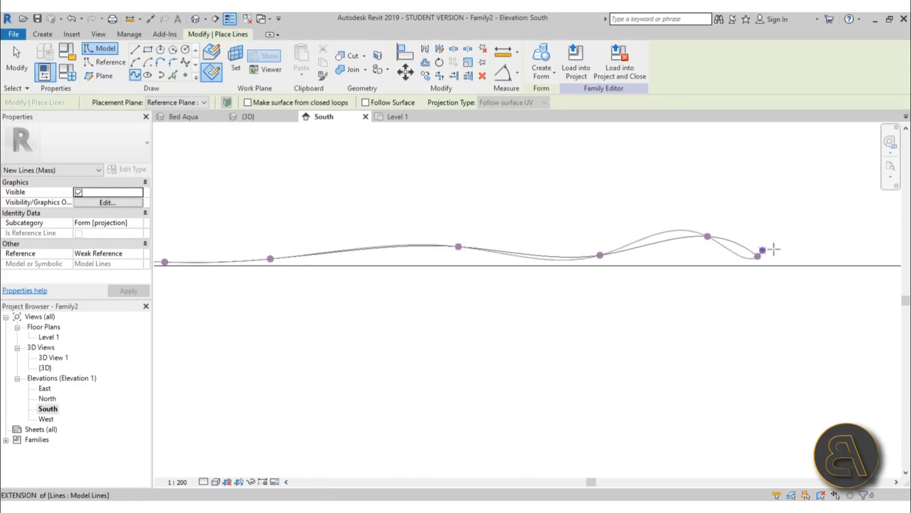
# - Carry the spline almost flat just above the mattress top to the left pillow's inner edge
pyautogui.scroll(-2, 773, 250)
pyautogui.moveTo(772, 251); pyautogui.dragTo(285, 262, button='middle')
pyautogui.scroll(1, 304, 259)
pyautogui.scroll(1, 271, 262)
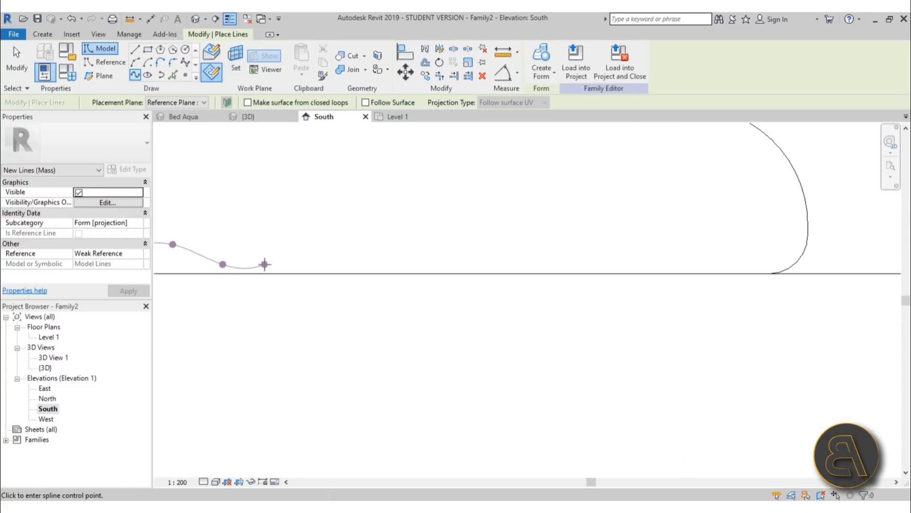
pyautogui.click(264, 263)
pyautogui.click(401, 258)
pyautogui.click(622, 259)
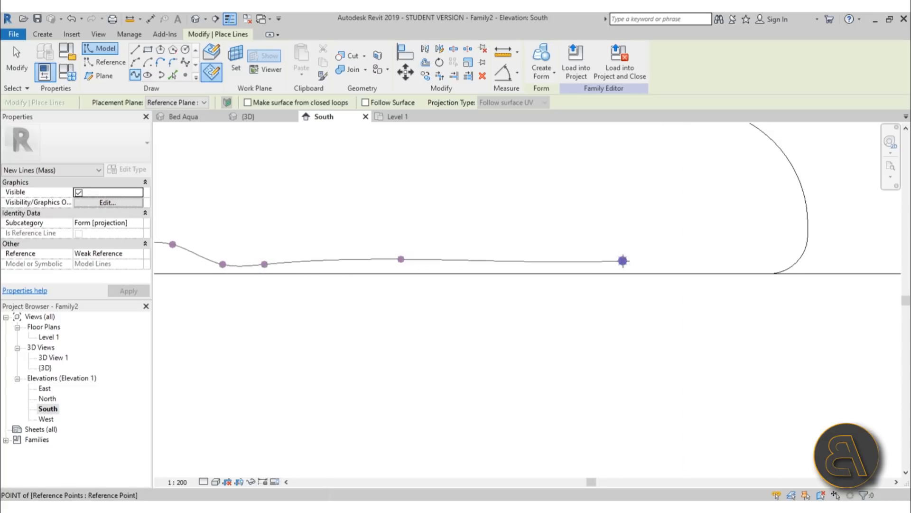
pyautogui.click(791, 255)
pyautogui.click(808, 260)
# - Continue the spline across the bed's center reference plane and along the mattress top beneath the right pillow
pyautogui.moveTo(810, 260); pyautogui.dragTo(209, 244, button='middle')
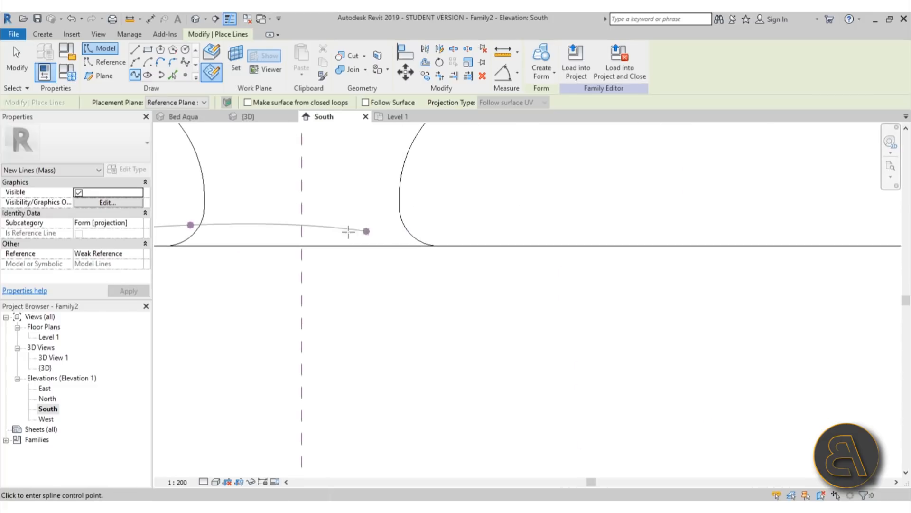
pyautogui.click(348, 232)
pyautogui.scroll(-2, 829, 229)
pyautogui.moveTo(827, 229); pyautogui.dragTo(252, 239, button='middle')
pyautogui.click(476, 235)
pyautogui.click(712, 223)
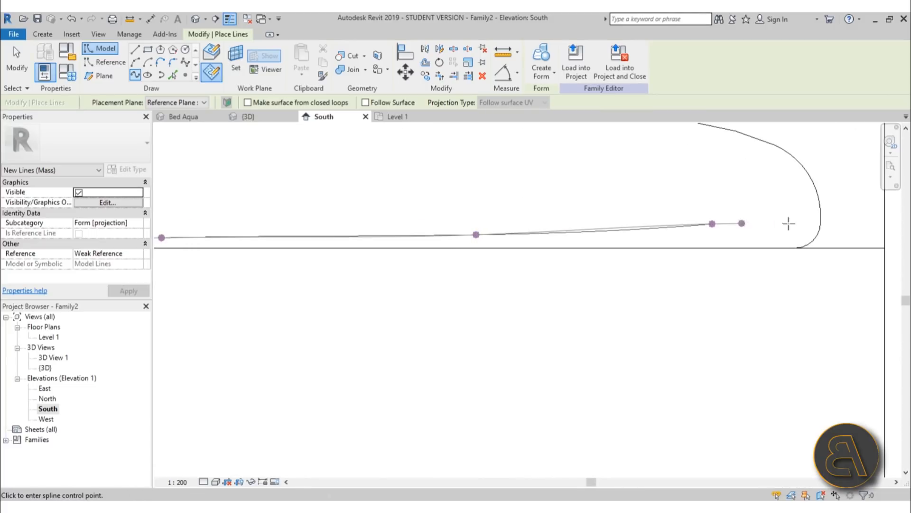
# - Add a dip and a rise near the right pillow's outer edge and bend the spline over the mattress's upper right corner
pyautogui.scroll(2, 765, 240)
pyautogui.click(761, 233)
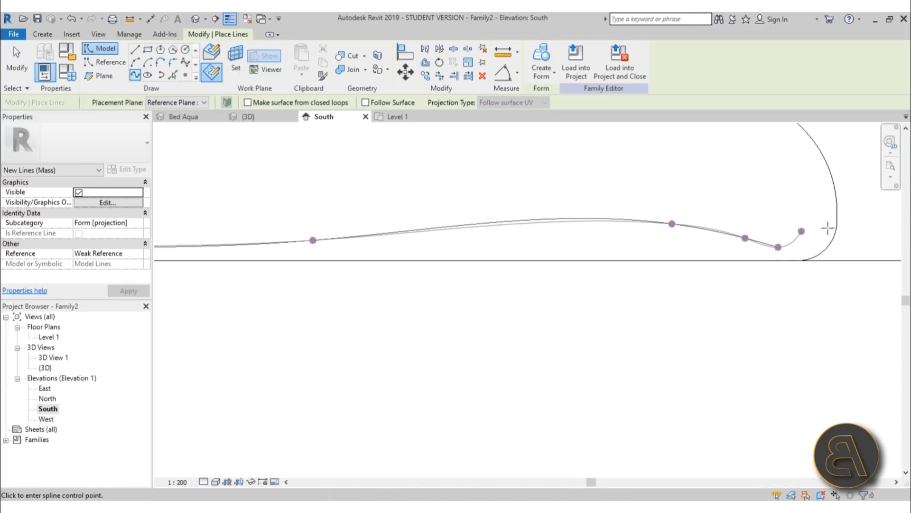
pyautogui.moveTo(829, 229); pyautogui.dragTo(413, 238, button='middle')
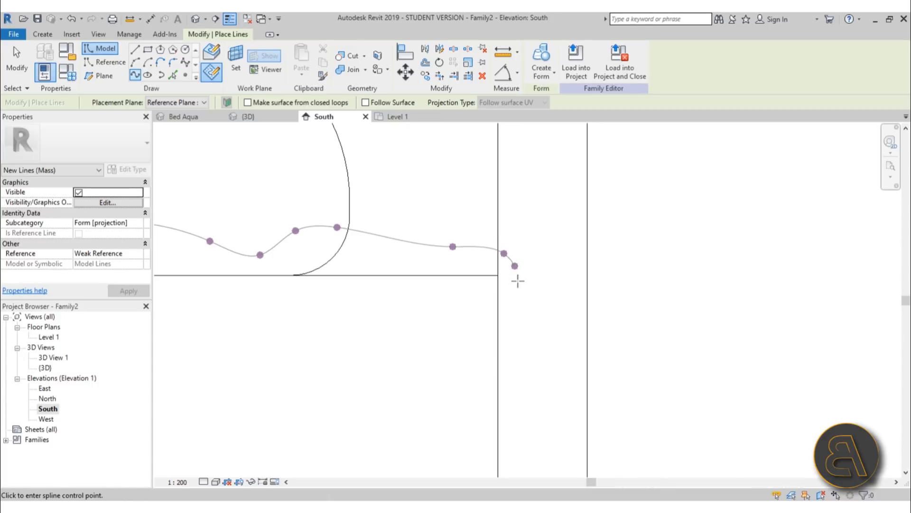
pyautogui.scroll(-2, 518, 342)
# - Draw the spline in gentle waves down the mattress's right side, ending just above the bed frame
pyautogui.moveTo(518, 342); pyautogui.dragTo(515, 221, button='middle')
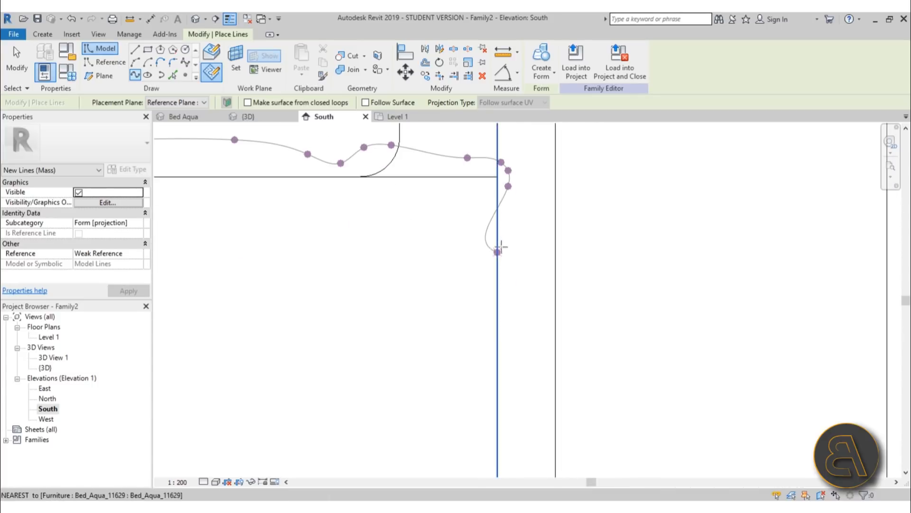
pyautogui.scroll(2, 515, 228)
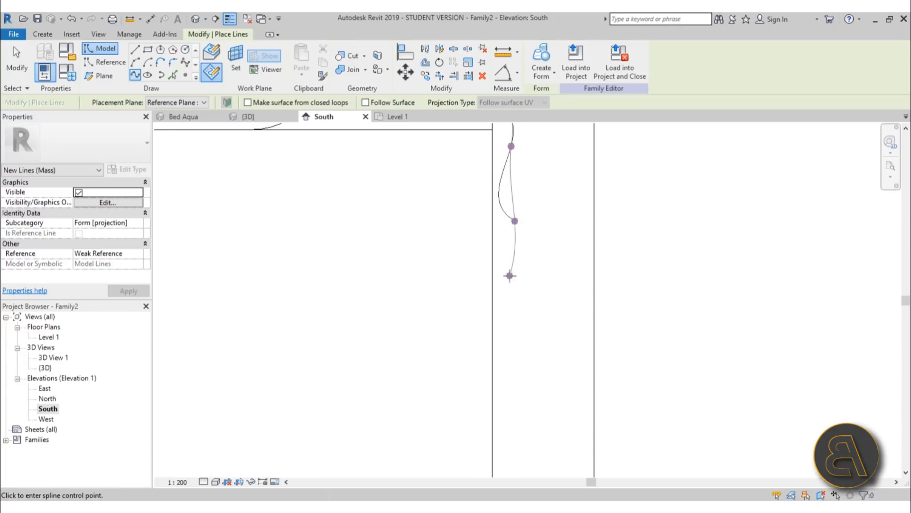
pyautogui.scroll(-3, 511, 277)
pyautogui.scroll(2, 512, 279)
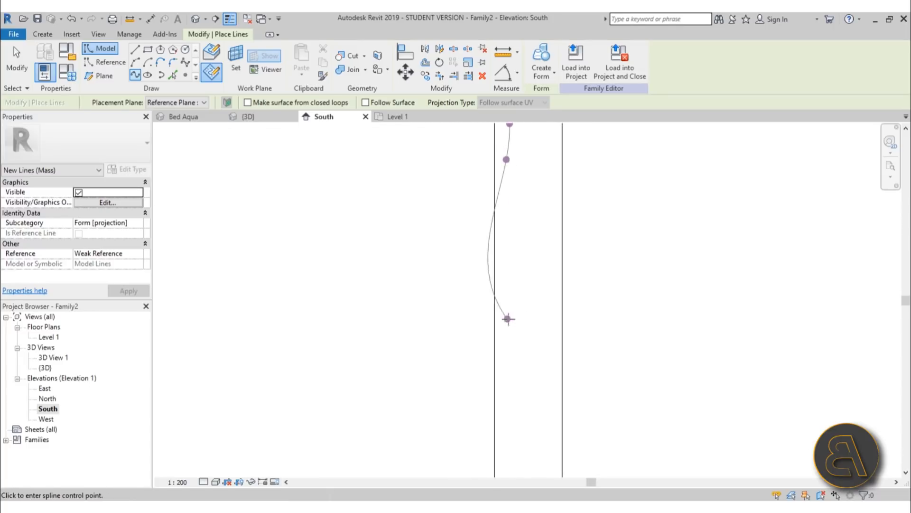
pyautogui.scroll(-2, 523, 272)
pyautogui.moveTo(524, 275); pyautogui.dragTo(507, 234, button='middle')
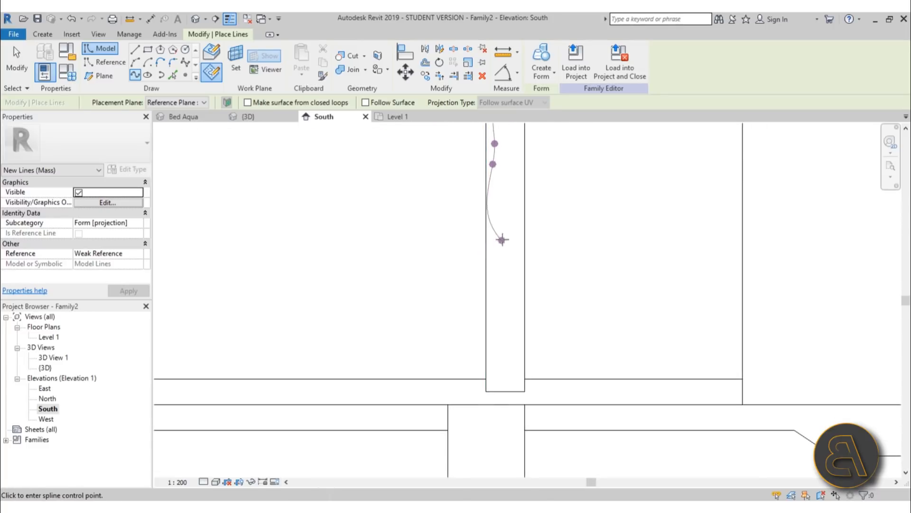
pyautogui.click(497, 304)
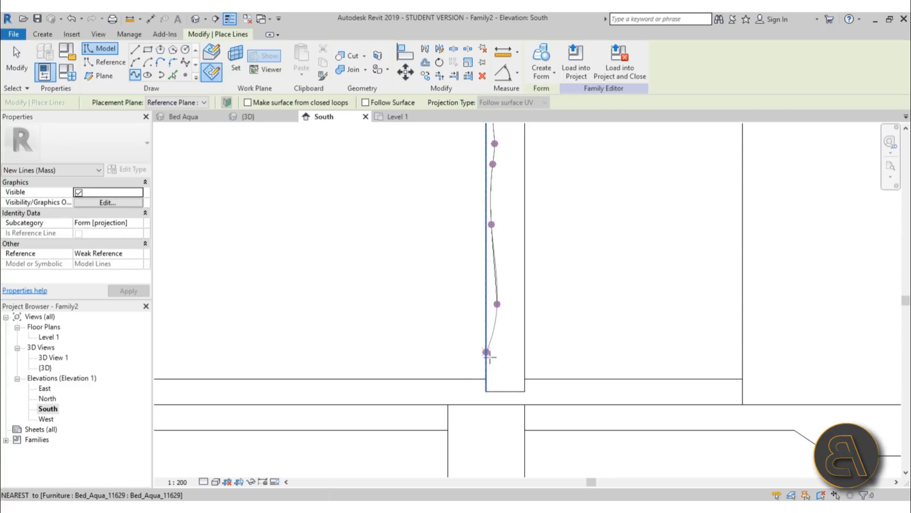
pyautogui.click(494, 361)
pyautogui.scroll(2, 496, 379)
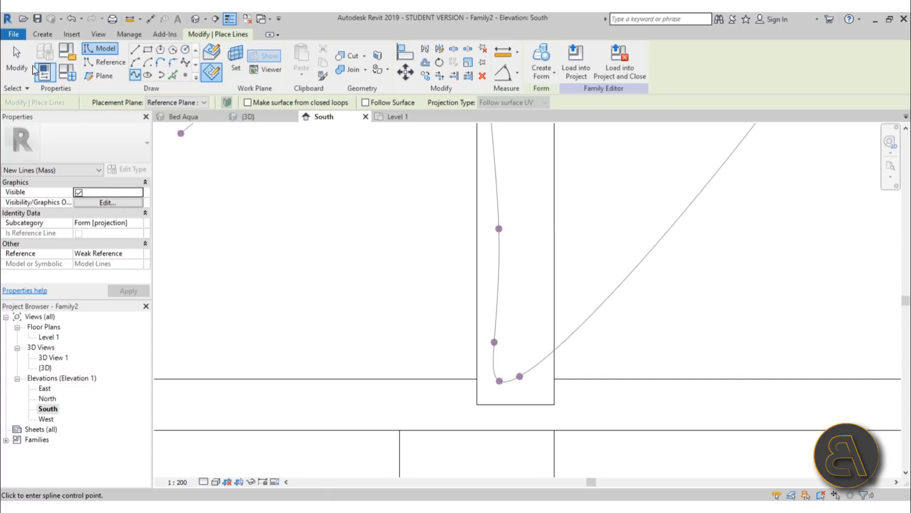
# - Finish the spline at its lower right end and open the default 3D view
pyautogui.click(21, 65)
pyautogui.scroll(-8, 495, 318)
pyautogui.scroll(-1, 352, 302)
pyautogui.moveTo(368, 307); pyautogui.dragTo(660, 296, button='middle')
pyautogui.scroll(-1, 660, 296)
pyautogui.moveTo(462, 281); pyautogui.dragTo(453, 269, button='middle')
pyautogui.click(194, 23)
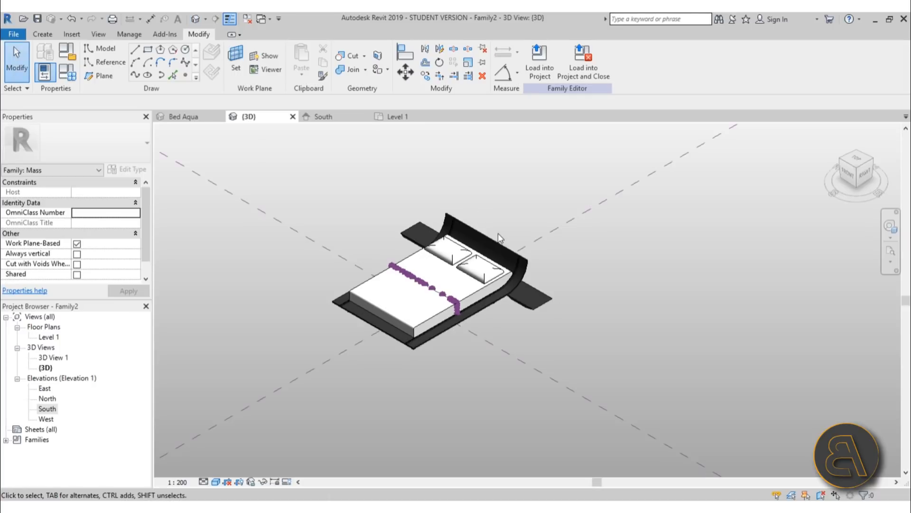
# - Select the spline and examine how it drapes over the mattress and where its left end meets the bed frame
pyautogui.keyDown('shift'); pyautogui.moveTo(490, 239); pyautogui.dragTo(451, 312, button='middle'); pyautogui.keyUp('shift')
pyautogui.moveTo(396, 462); pyautogui.dragTo(538, 351, button='middle')
pyautogui.scroll(3, 424, 327)
pyautogui.click(397, 309)
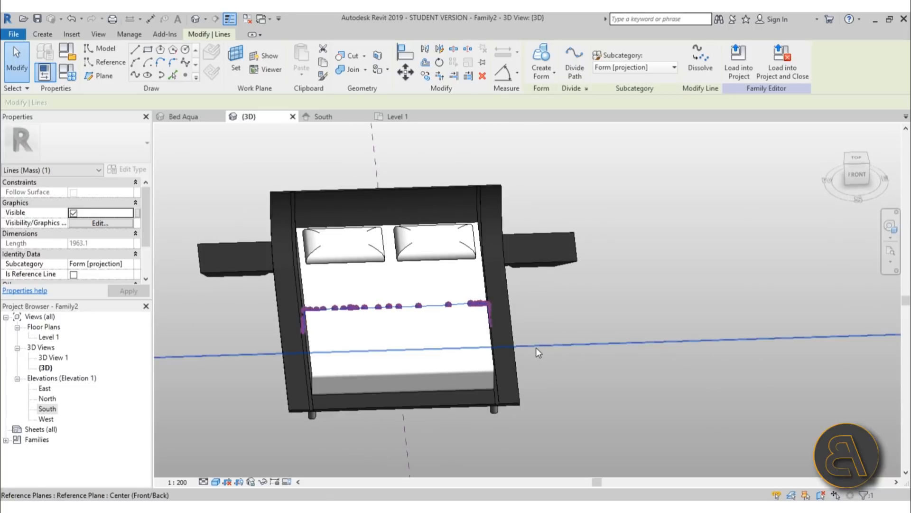
pyautogui.keyDown('shift'); pyautogui.moveTo(285, 317); pyautogui.dragTo(294, 358, button='middle'); pyautogui.keyUp('shift')
pyautogui.scroll(6, 293, 359)
pyautogui.scroll(4, 366, 343)
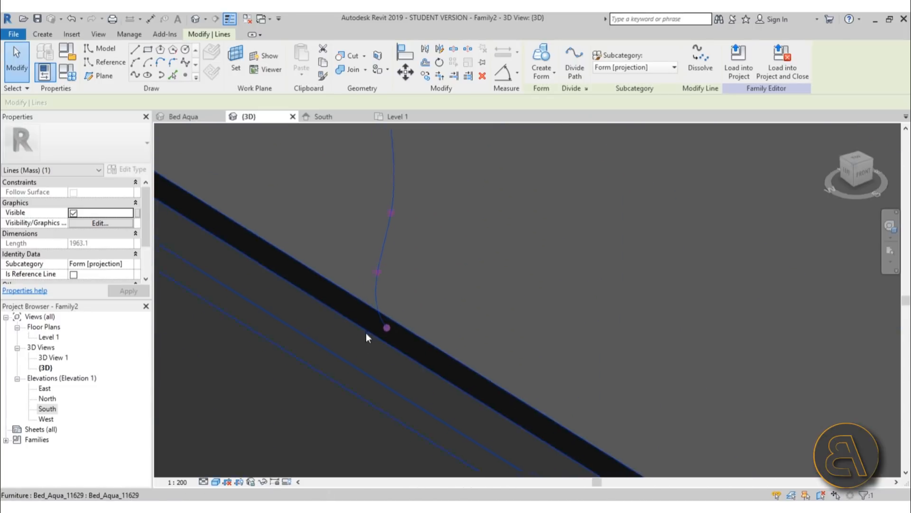
# - Set the work plane to the reference point at the lower left end of the spline
pyautogui.scroll(-3, 406, 299)
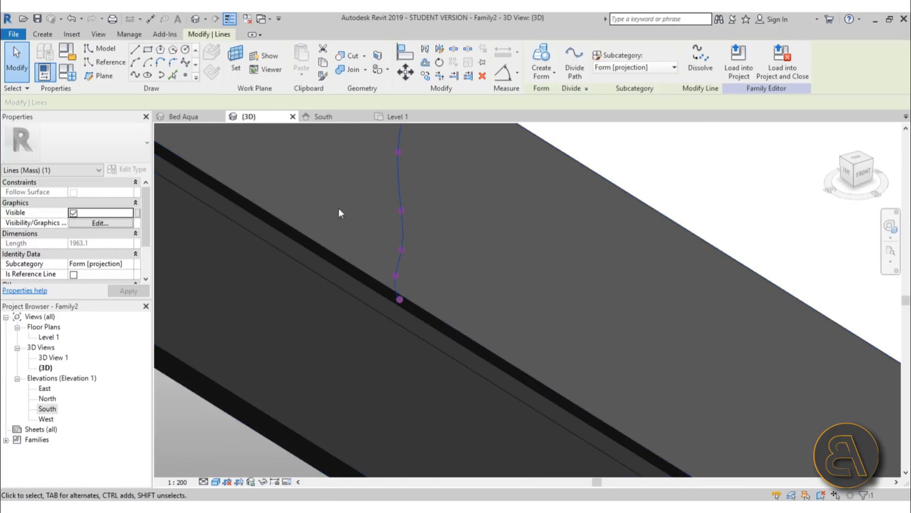
pyautogui.scroll(-1, 309, 171)
pyautogui.click(240, 68)
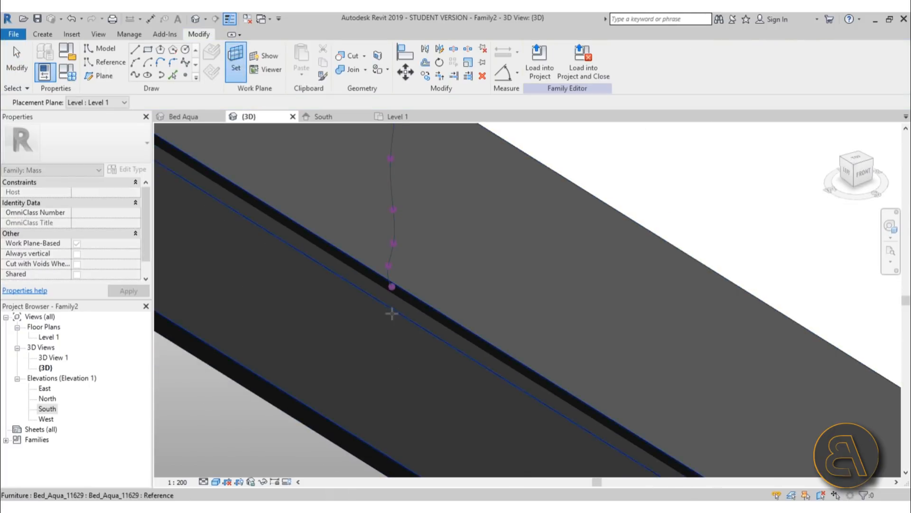
pyautogui.scroll(2, 405, 286)
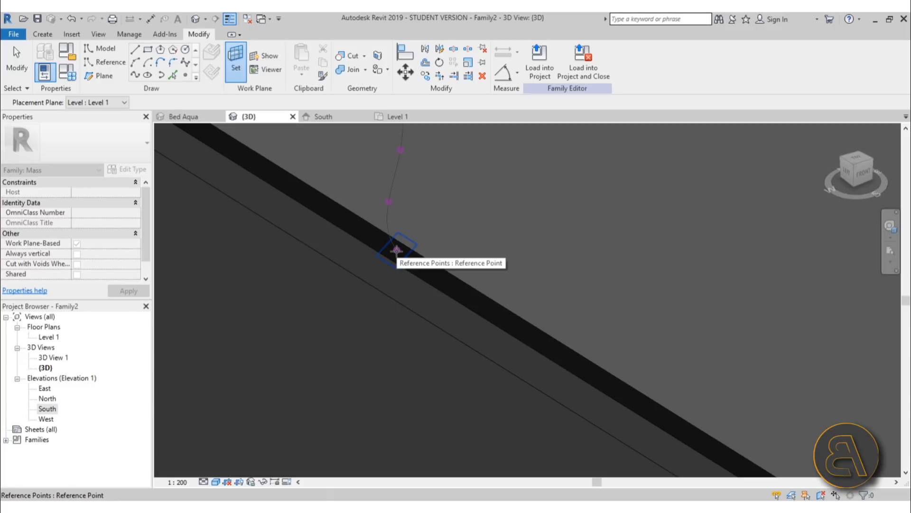
pyautogui.scroll(-3, 397, 251)
pyautogui.click(397, 250)
pyautogui.scroll(2, 398, 237)
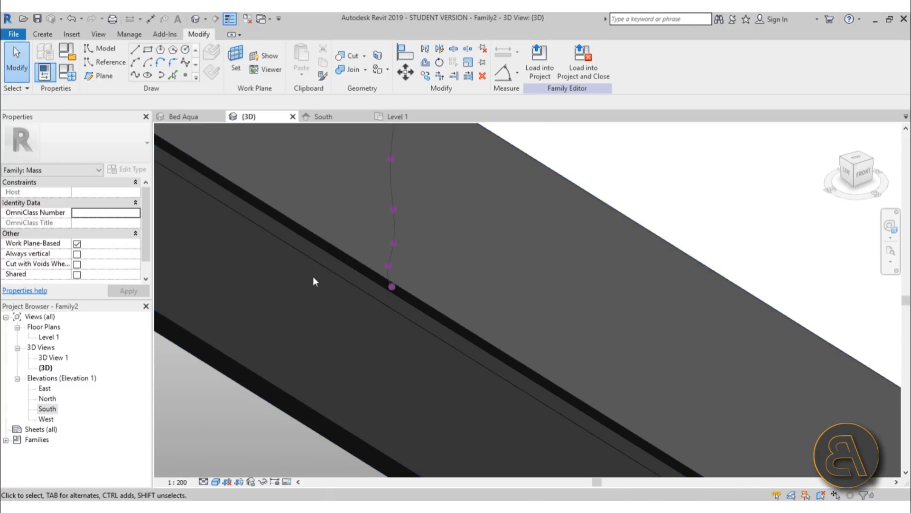
pyautogui.scroll(-4, 313, 278)
pyautogui.moveTo(315, 280); pyautogui.dragTo(416, 331, button='middle')
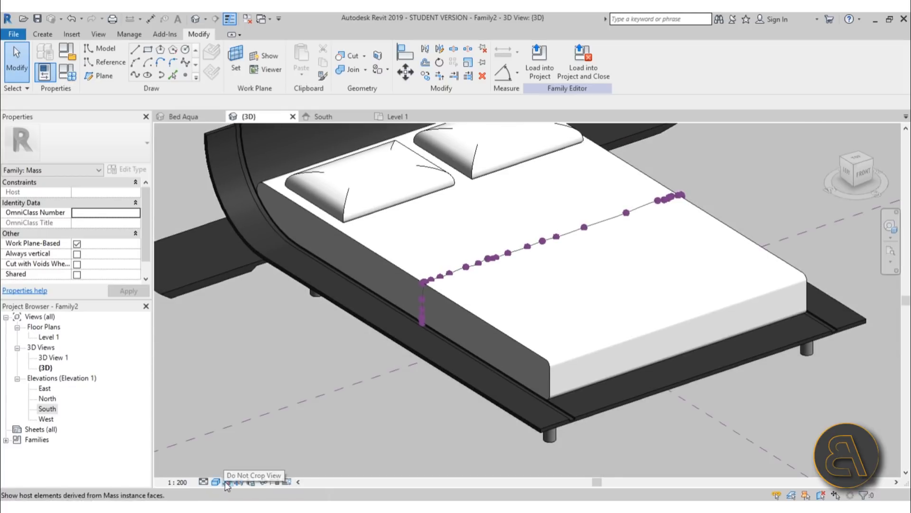
# - Set the 3D view's visual style to Hidden Line and turn off view cropping
pyautogui.click(215, 482)
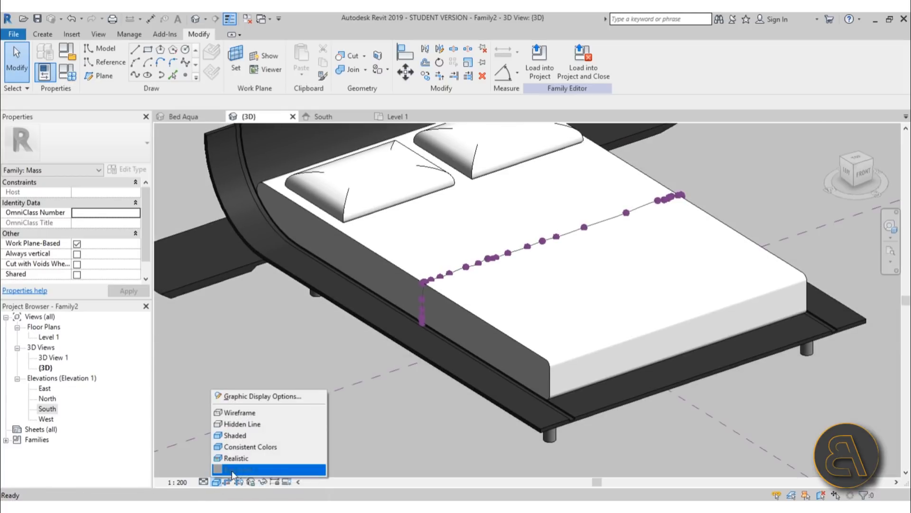
pyautogui.click(240, 423)
pyautogui.scroll(-5, 392, 286)
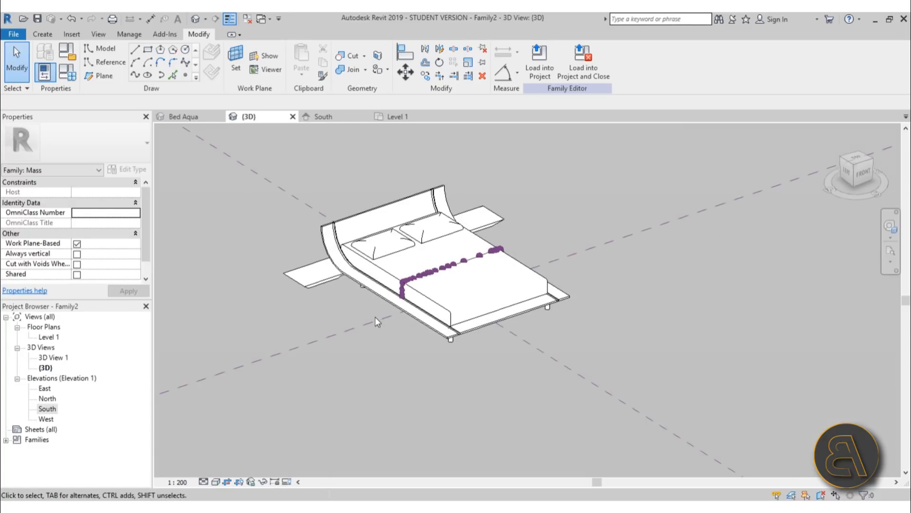
pyautogui.keyDown('shift'); pyautogui.moveTo(375, 317); pyautogui.dragTo(480, 302, button='middle'); pyautogui.keyUp('shift')
pyautogui.scroll(5, 492, 323)
pyautogui.scroll(5, 492, 323)
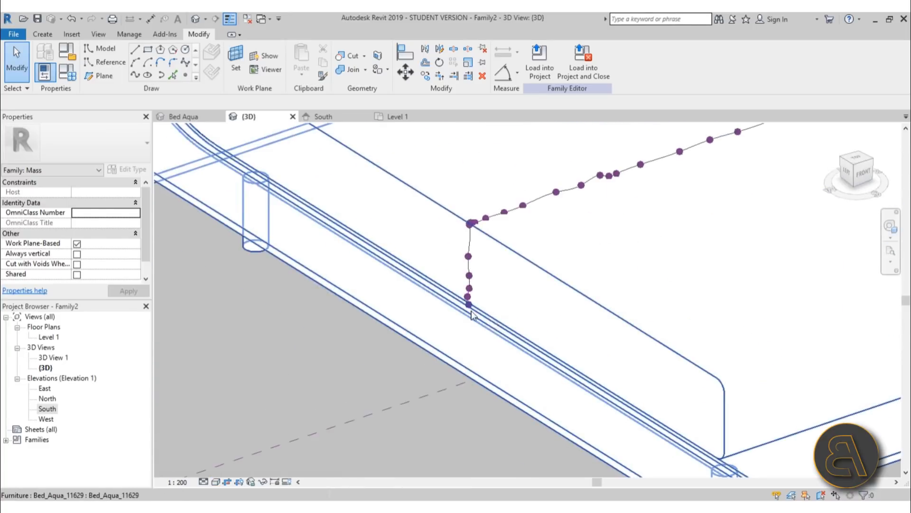
pyautogui.click(226, 482)
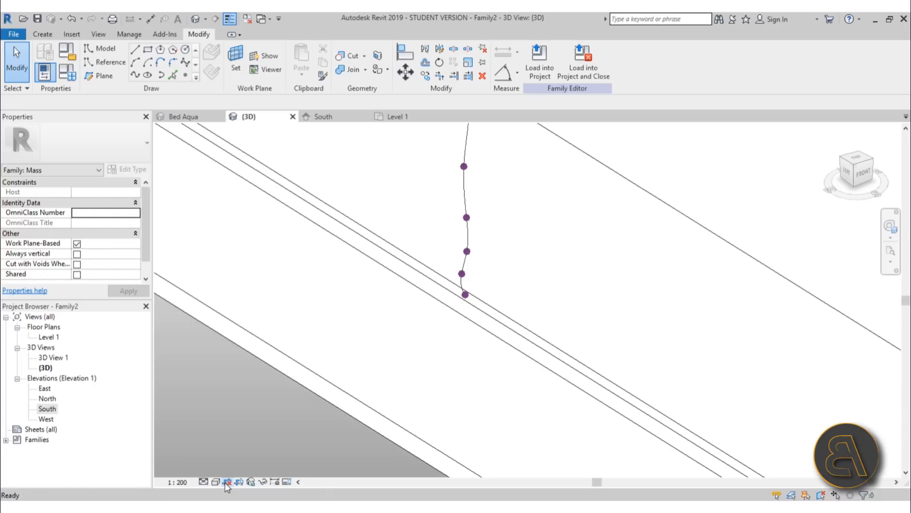
# - Set the work plane to the lowest reference point of the spline, where it meets the bed frame
pyautogui.scroll(-5, 467, 323)
pyautogui.scroll(5, 466, 322)
pyautogui.scroll(5, 465, 322)
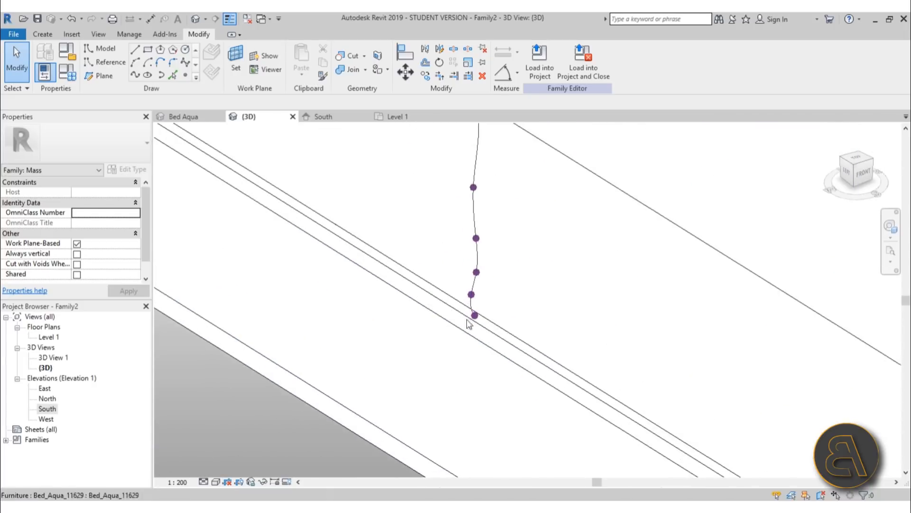
pyautogui.click(236, 68)
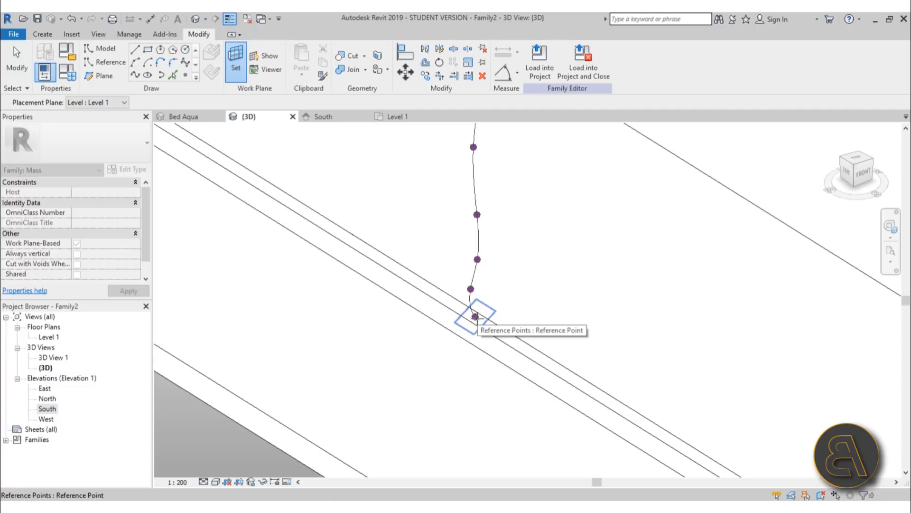
pyautogui.click(475, 317)
# - Orient the 3D view to look straight down on the bed, framing the spline's end at the mattress side
pyautogui.scroll(-10, 390, 290)
pyautogui.keyDown('shift'); pyautogui.moveTo(351, 351); pyautogui.dragTo(375, 304, button='middle'); pyautogui.keyUp('shift')
pyautogui.scroll(6, 389, 296)
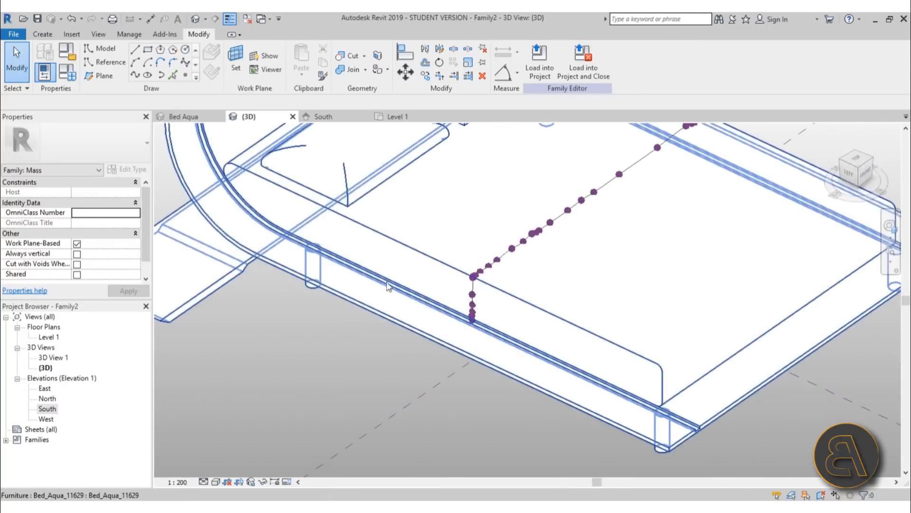
pyautogui.scroll(3, 475, 318)
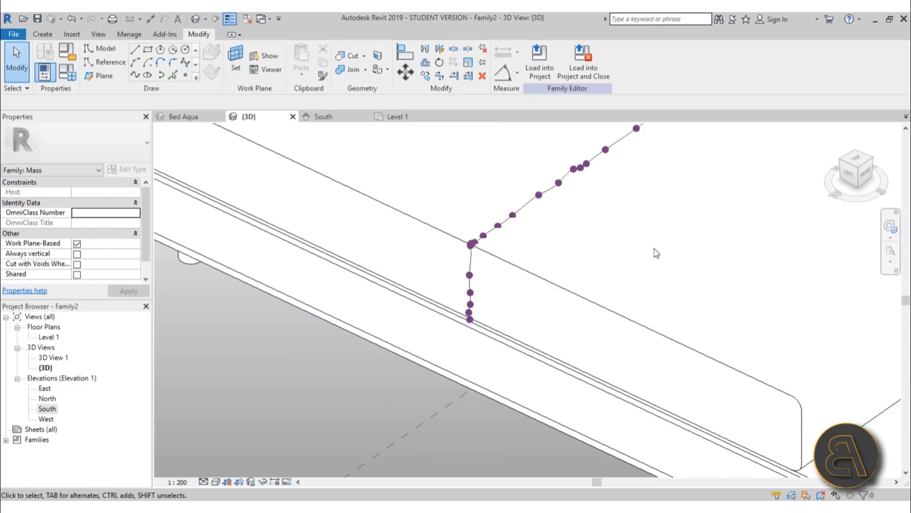
pyautogui.click(859, 161)
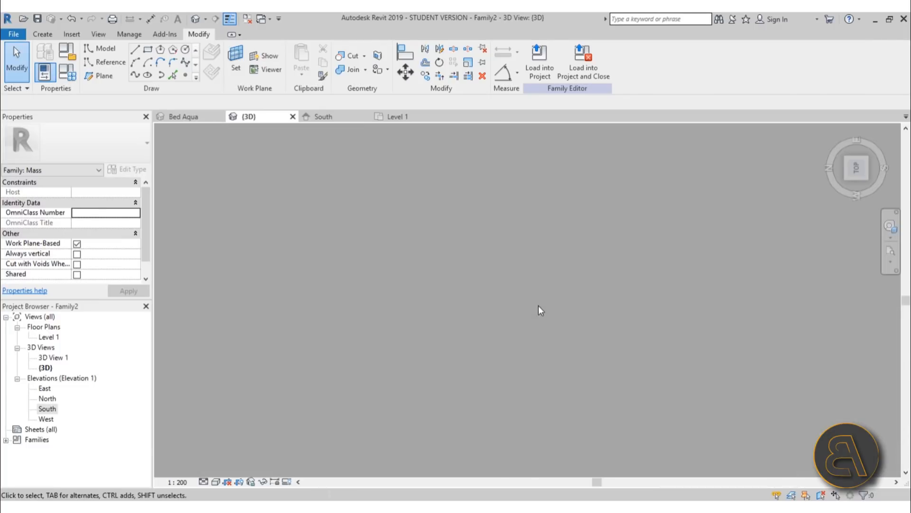
pyautogui.scroll(10, 522, 325)
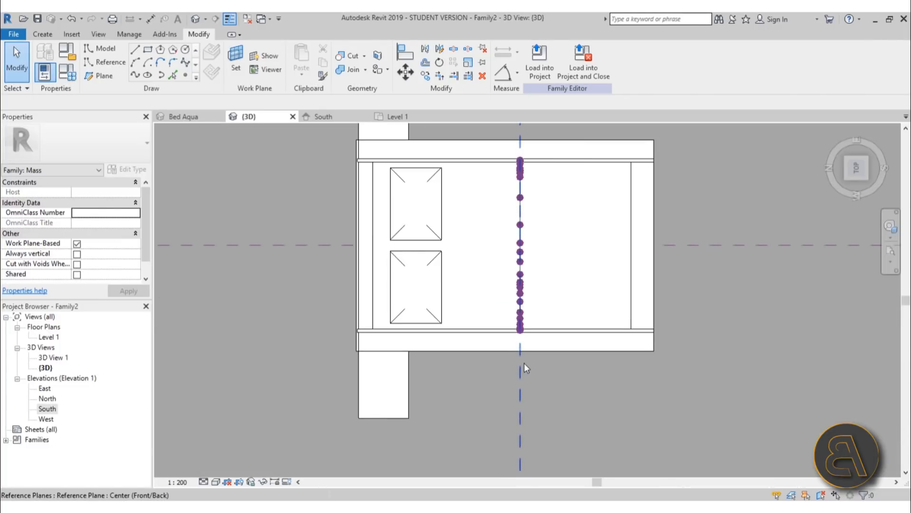
pyautogui.scroll(-2, 531, 319)
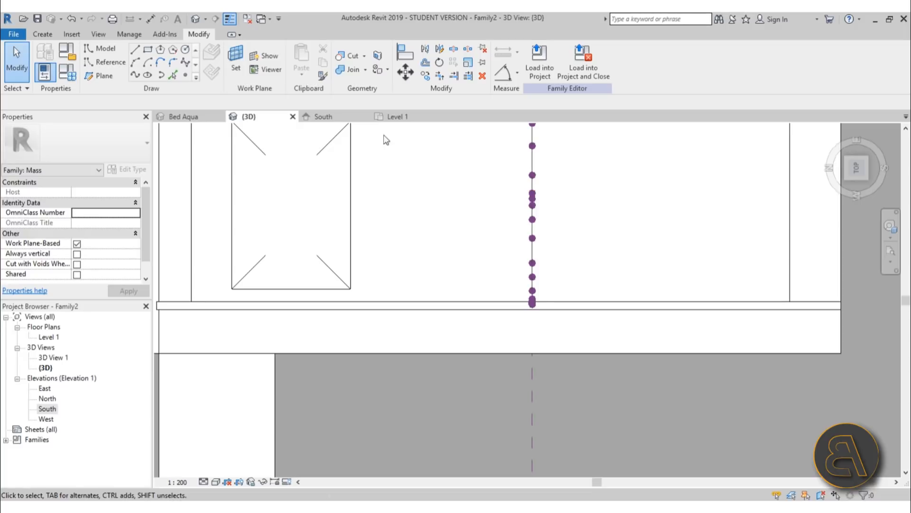
pyautogui.click(187, 66)
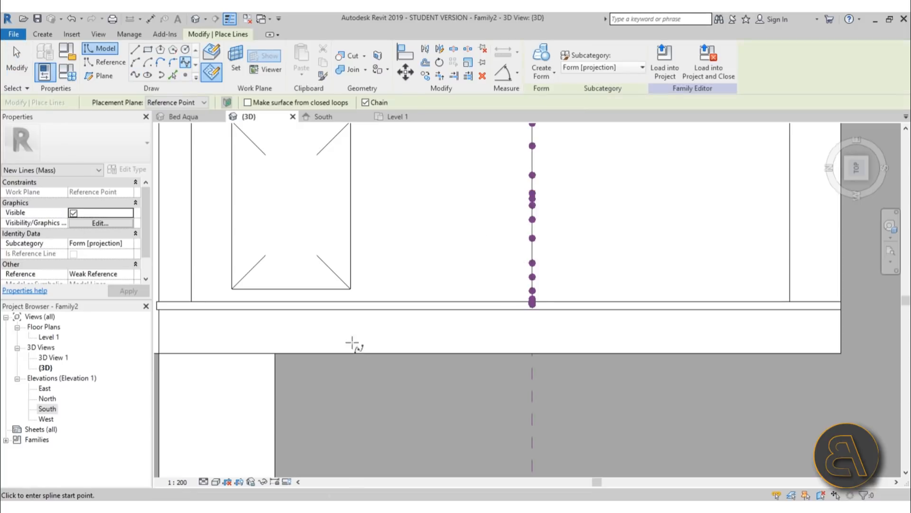
pyautogui.scroll(5, 354, 309)
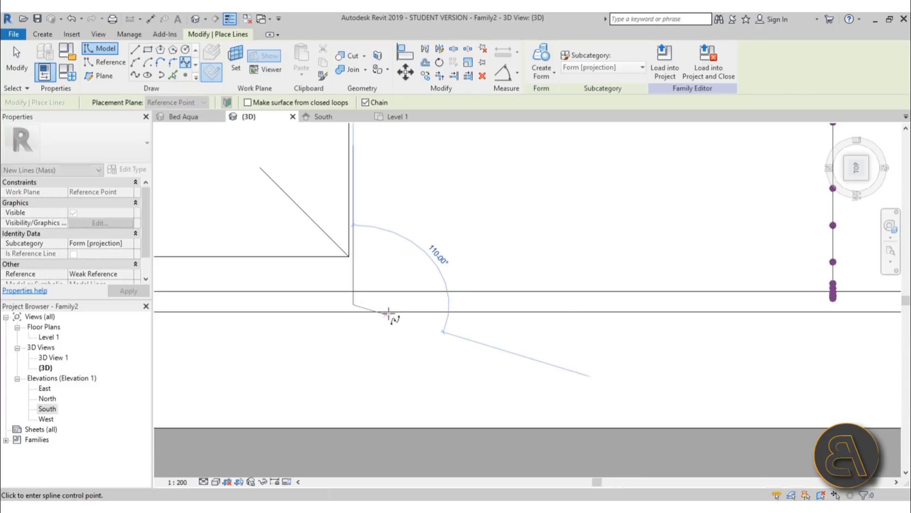
pyautogui.click(394, 315)
pyautogui.scroll(-5, 476, 312)
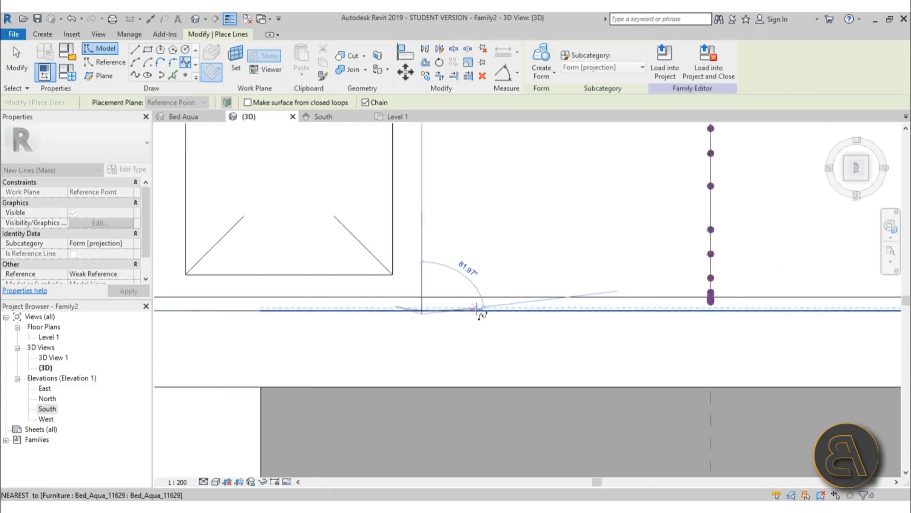
pyautogui.scroll(4, 430, 313)
pyautogui.press('Escape')
pyautogui.press('Escape')
pyautogui.scroll(2, 404, 303)
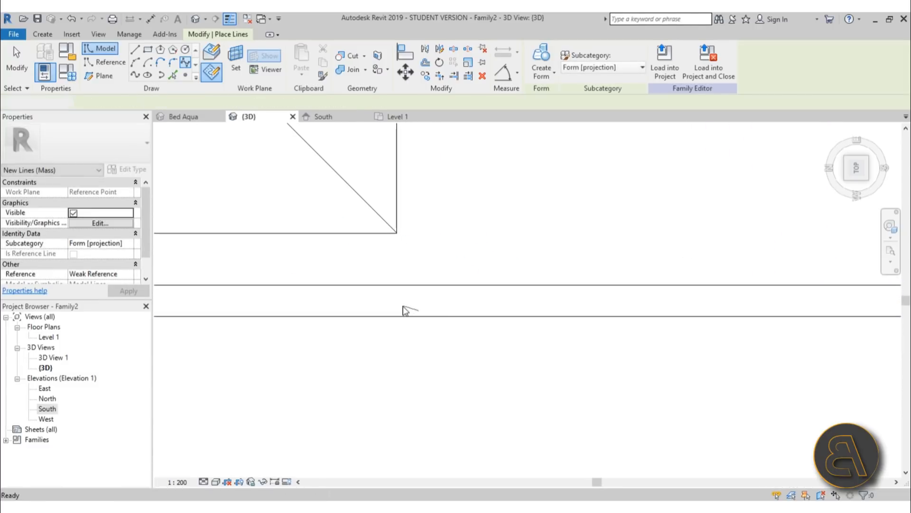
pyautogui.press('Escape')
pyautogui.click(410, 311)
pyautogui.press('Delete')
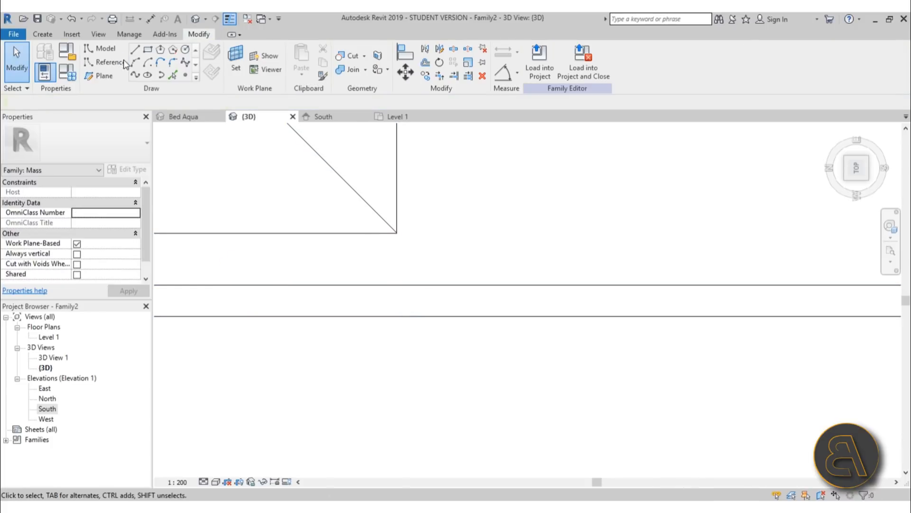
# - Start a gently waving model spline beside the pillow and draw it along the bed frame to the blanket profile's end point
pyautogui.click(192, 62)
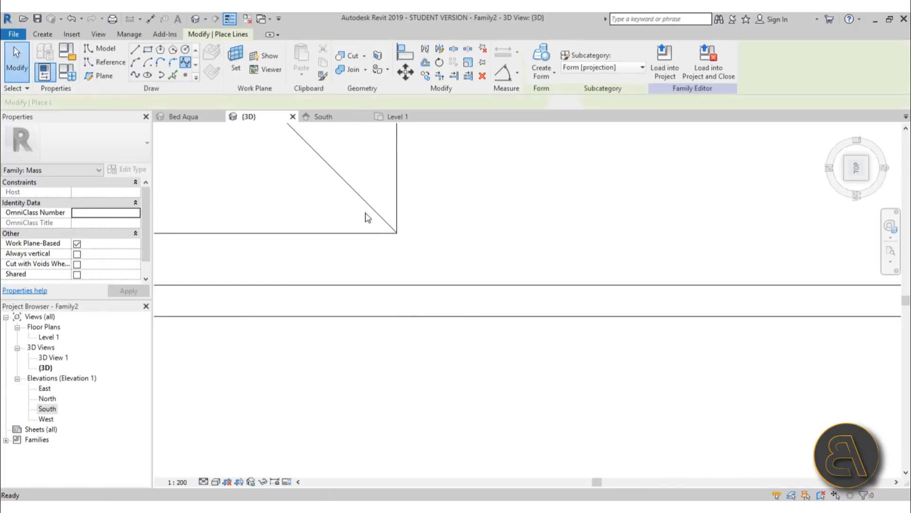
pyautogui.scroll(-4, 399, 280)
pyautogui.scroll(8, 587, 280)
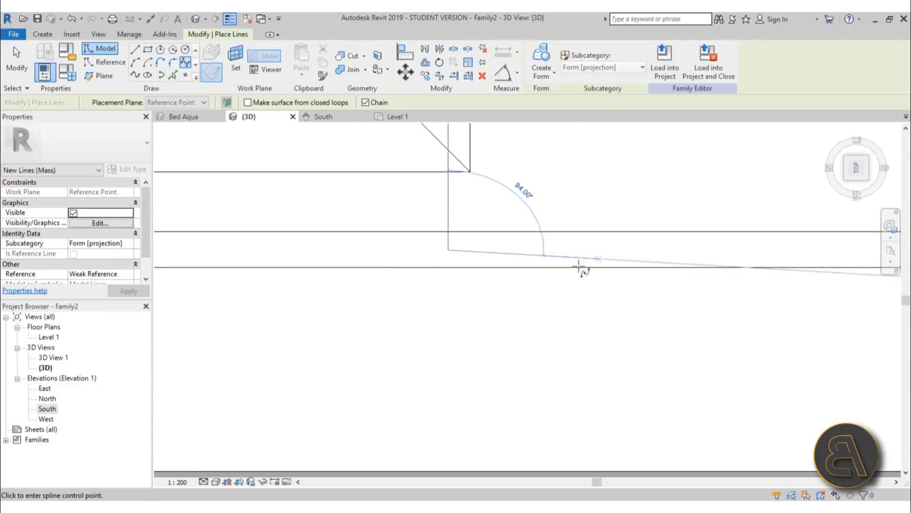
pyautogui.click(565, 266)
pyautogui.click(751, 250)
pyautogui.moveTo(806, 267); pyautogui.dragTo(284, 264, button='middle')
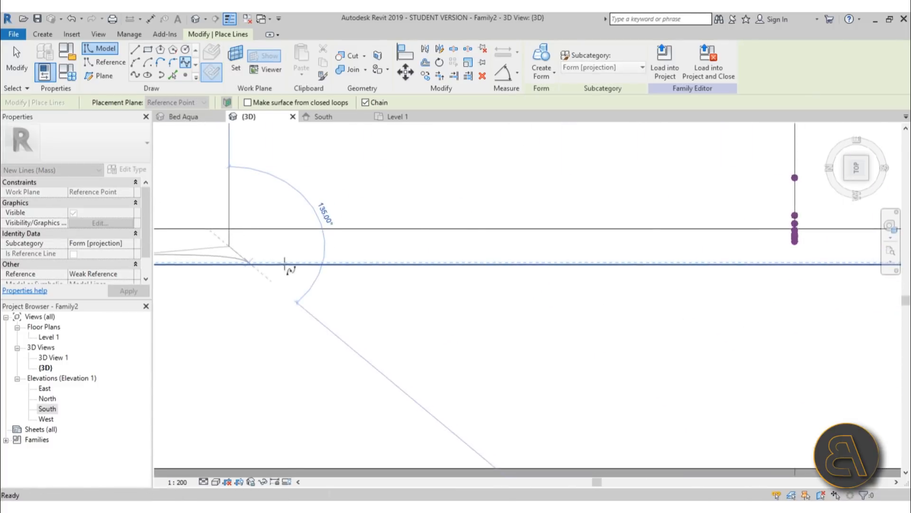
pyautogui.click(444, 263)
pyautogui.click(689, 242)
pyautogui.click(803, 241)
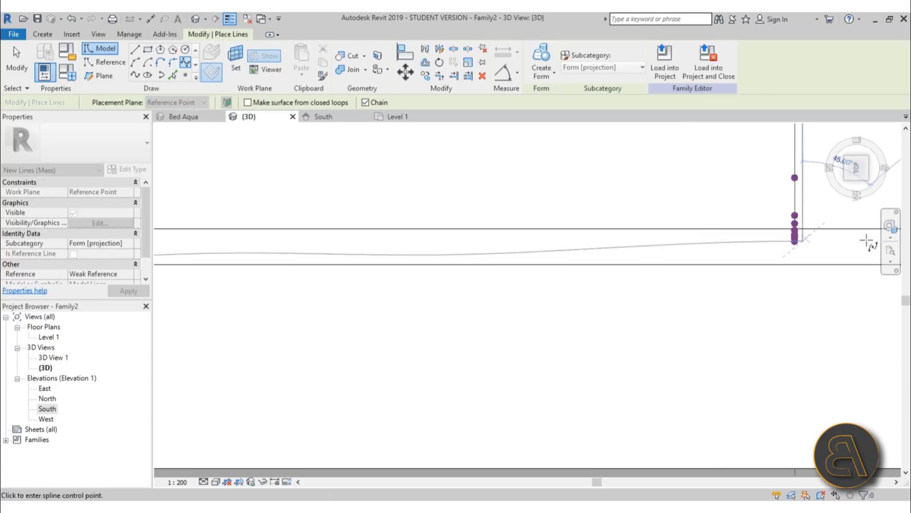
# - Continue the waving spline along the bed frame and end it just past the mattress's foot edge
pyautogui.moveTo(781, 252); pyautogui.dragTo(292, 275, button='middle')
pyautogui.click(484, 271)
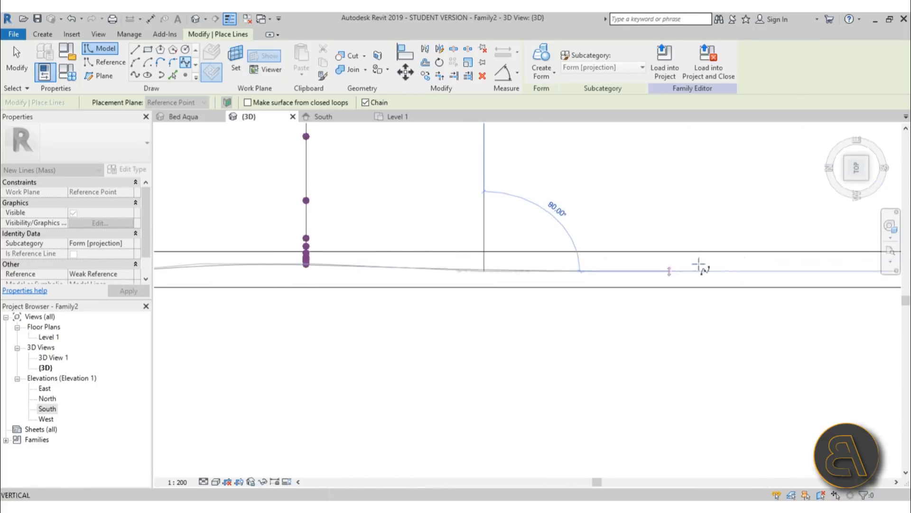
pyautogui.click(748, 262)
pyautogui.moveTo(748, 261); pyautogui.dragTo(366, 266, button='middle')
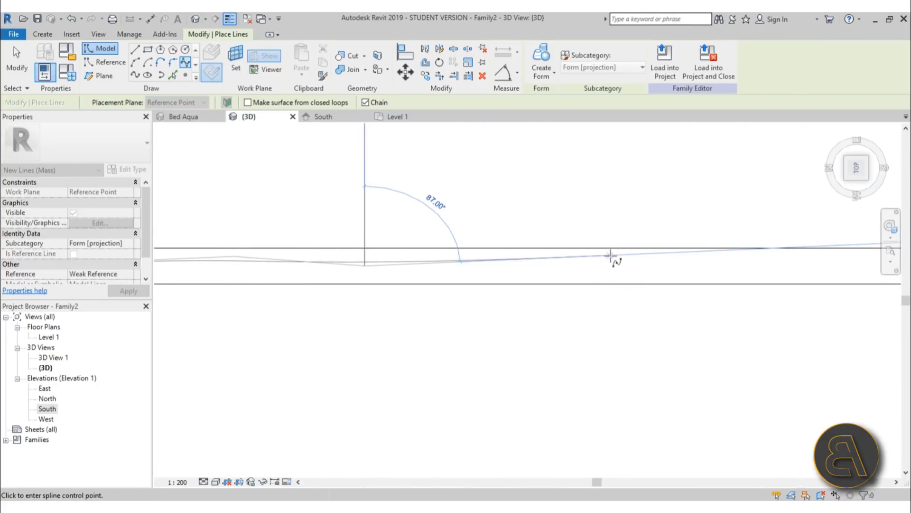
pyautogui.moveTo(590, 260); pyautogui.dragTo(430, 271, button='middle')
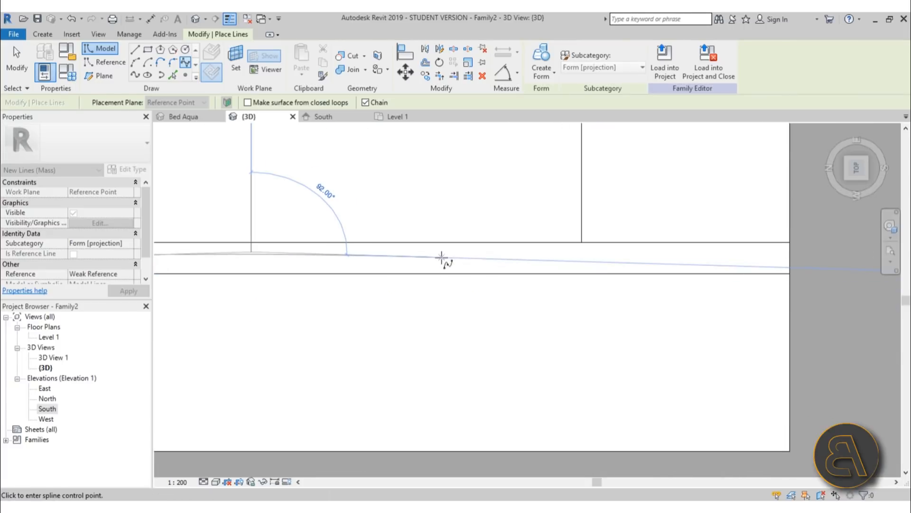
pyautogui.click(442, 257)
pyautogui.scroll(-5, 542, 292)
pyautogui.scroll(2, 547, 325)
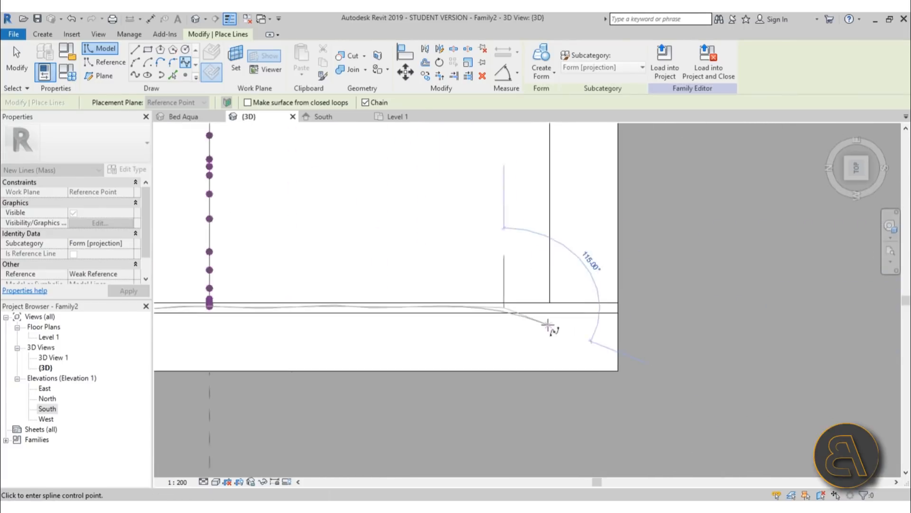
pyautogui.scroll(4, 548, 324)
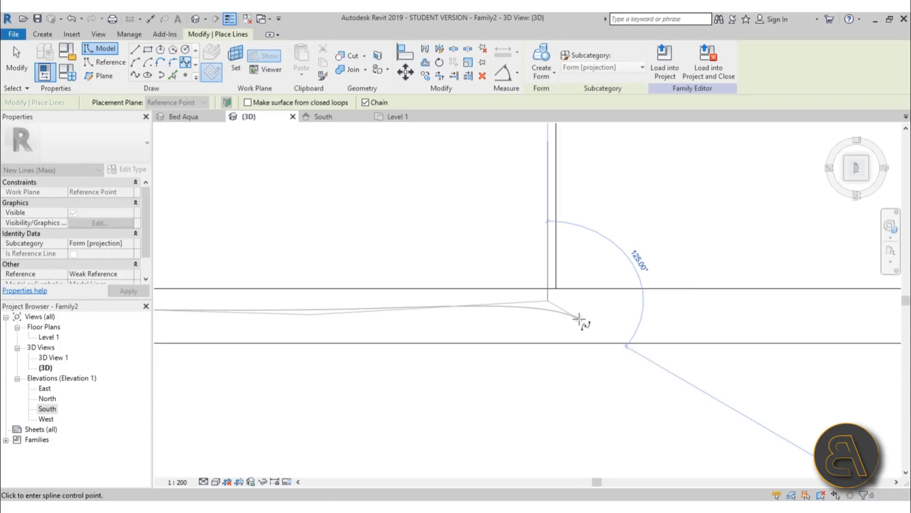
pyautogui.click(569, 309)
pyautogui.click(21, 66)
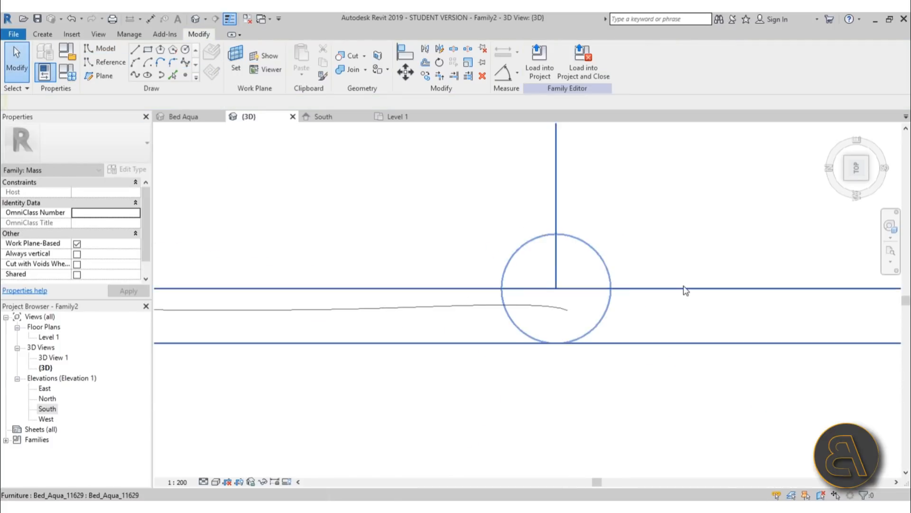
# - Examine in 3D where the new path spline passes the lower end of the blanket profile
pyautogui.scroll(-4, 683, 289)
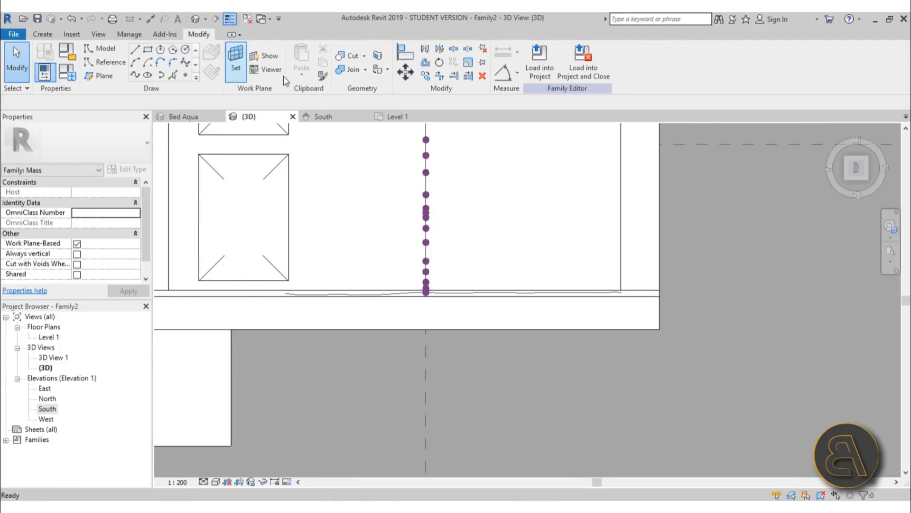
pyautogui.keyDown('shift'); pyautogui.moveTo(538, 270); pyautogui.dragTo(479, 205, button='middle'); pyautogui.keyUp('shift')
pyautogui.scroll(-5, 449, 220)
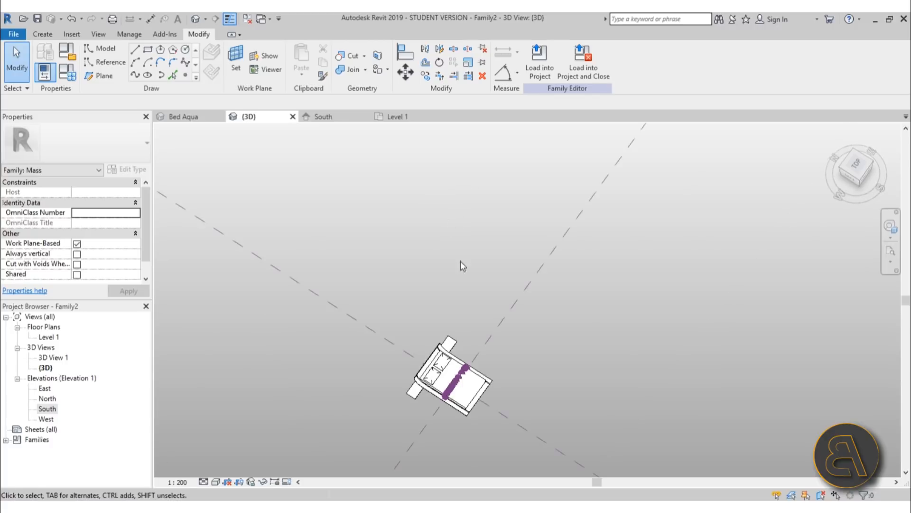
pyautogui.moveTo(444, 470); pyautogui.dragTo(446, 329, button='middle')
pyautogui.click(455, 249)
pyautogui.moveTo(455, 249)
pyautogui.keyDown('shift'); pyautogui.mouseDown(button='middle')
pyautogui.moveTo(468, 271)
pyautogui.moveTo(456, 266)
pyautogui.mouseUp(button='middle'); pyautogui.keyUp('shift')
pyautogui.scroll(8, 455, 267)
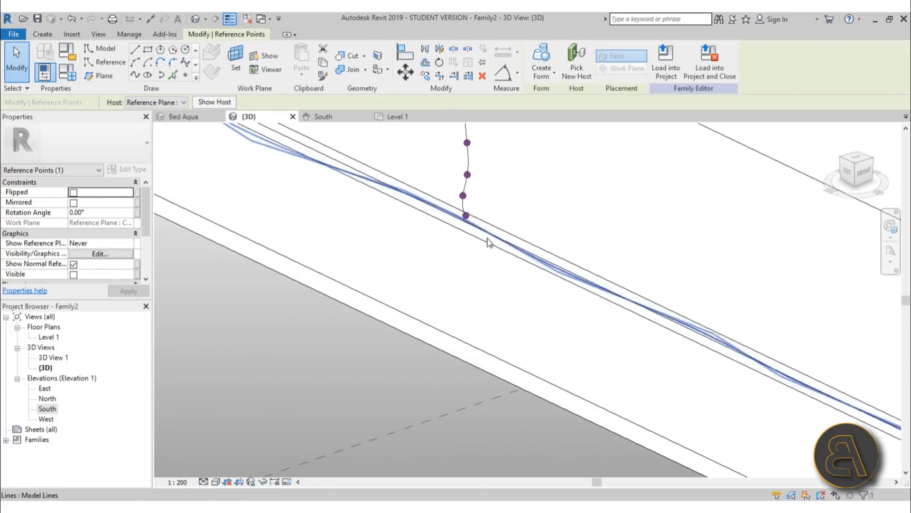
pyautogui.keyDown('shift'); pyautogui.moveTo(489, 240); pyautogui.dragTo(429, 254, button='middle'); pyautogui.keyUp('shift')
pyautogui.scroll(3, 370, 131)
pyautogui.moveTo(369, 127); pyautogui.dragTo(430, 296, button='middle')
pyautogui.scroll(2, 431, 308)
pyautogui.click(445, 291)
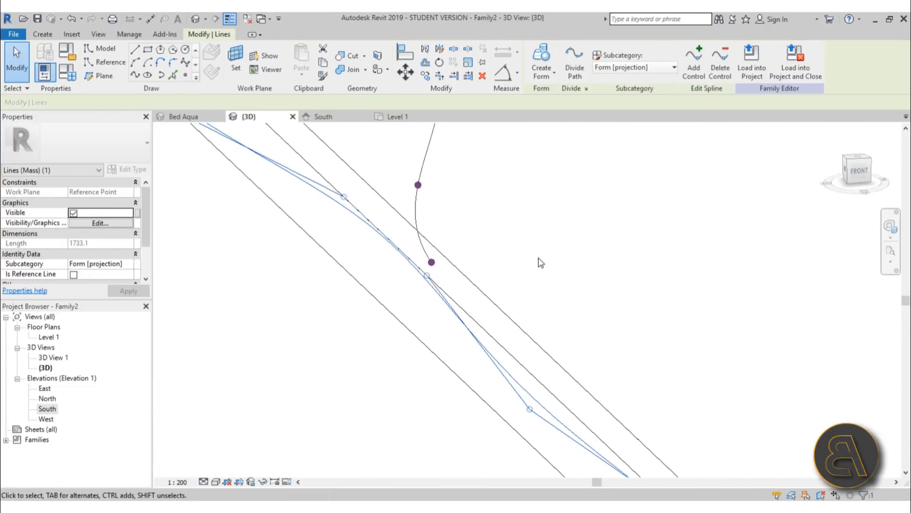
# - Try to create a form from the blanket profile spline and the path spline along the bed frame
pyautogui.scroll(-6, 464, 308)
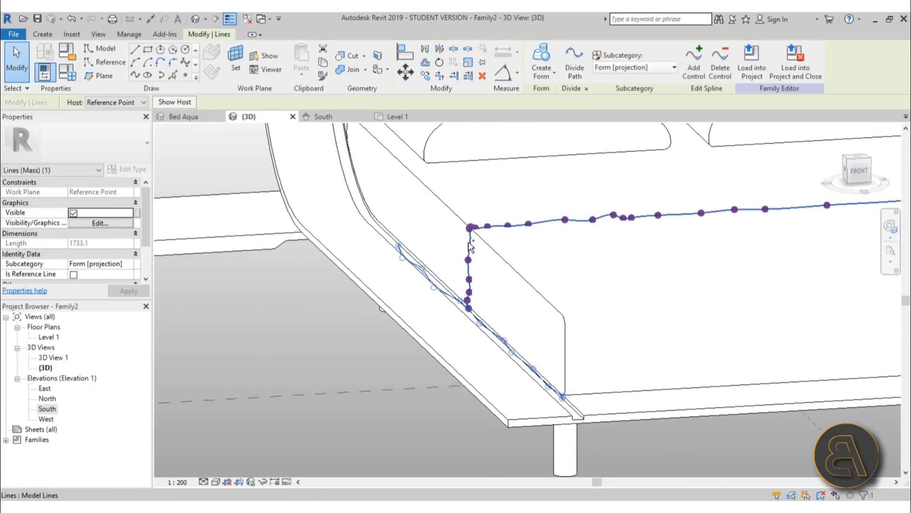
pyautogui.keyDown('ctrl'); pyautogui.click(469, 247); pyautogui.keyUp('ctrl')
pyautogui.scroll(-4, 361, 283)
pyautogui.moveTo(350, 285); pyautogui.dragTo(332, 292, button='middle')
pyautogui.scroll(3, 332, 293)
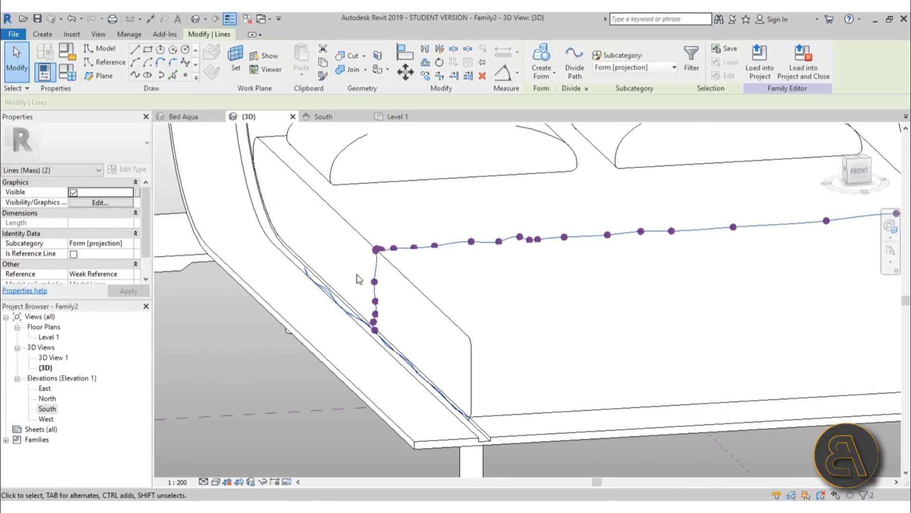
pyautogui.press('Escape')
pyautogui.click(344, 306)
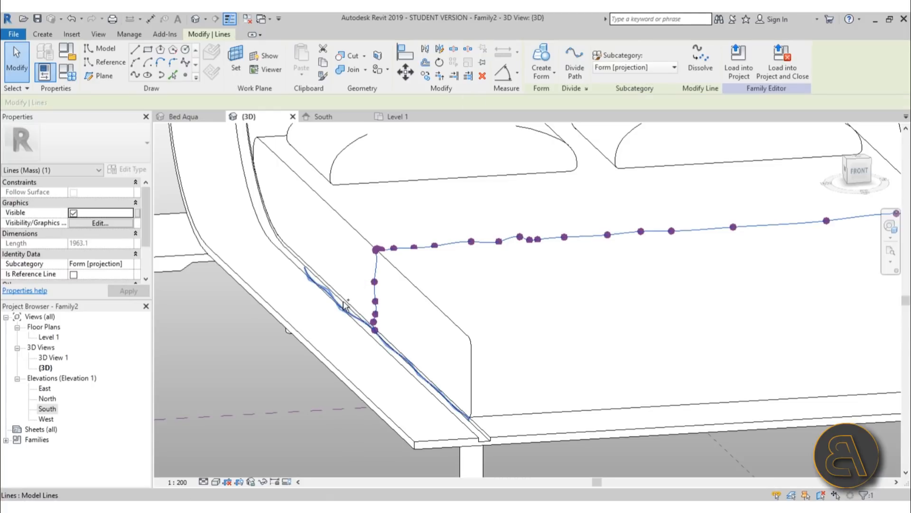
pyautogui.keyDown('ctrl'); pyautogui.click(344, 306); pyautogui.keyUp('ctrl')
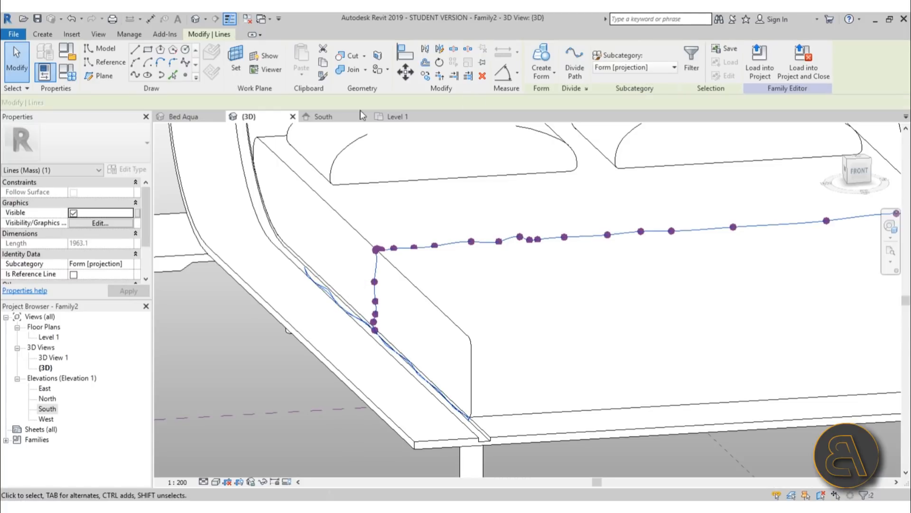
pyautogui.click(542, 78)
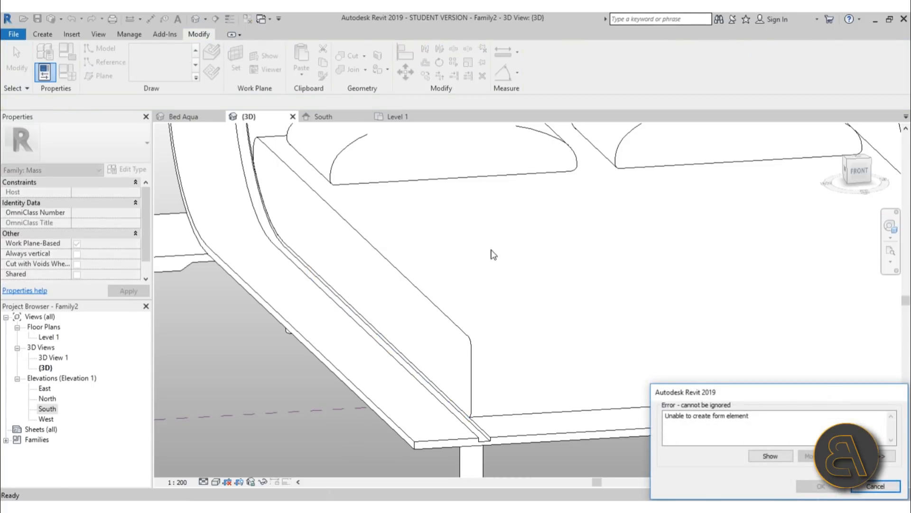
# - Smooth the blanket profile spline at the mattress's upper corner by vertically adjusting the two reference points nearest the bend
pyautogui.click(875, 486)
pyautogui.keyDown('shift'); pyautogui.moveTo(450, 298); pyautogui.dragTo(424, 274, button='middle'); pyautogui.keyUp('shift')
pyautogui.scroll(6, 371, 243)
pyautogui.scroll(5, 386, 243)
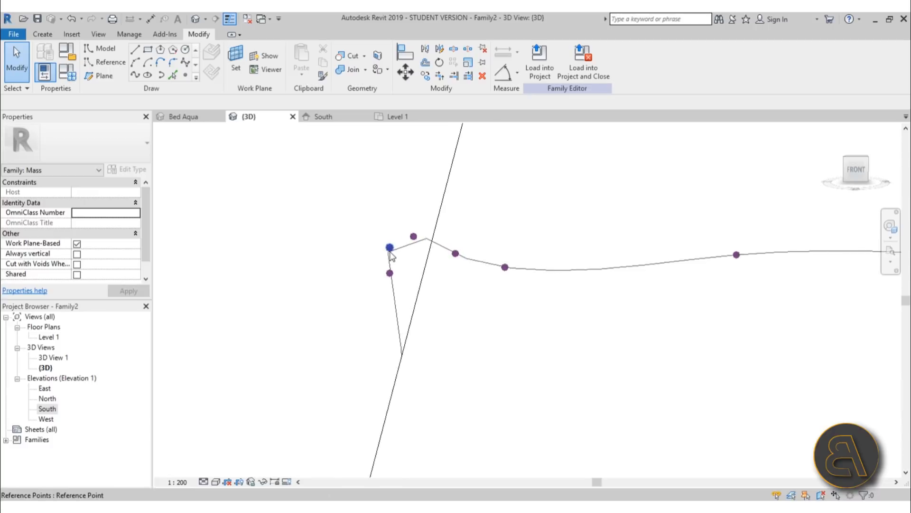
pyautogui.click(438, 222)
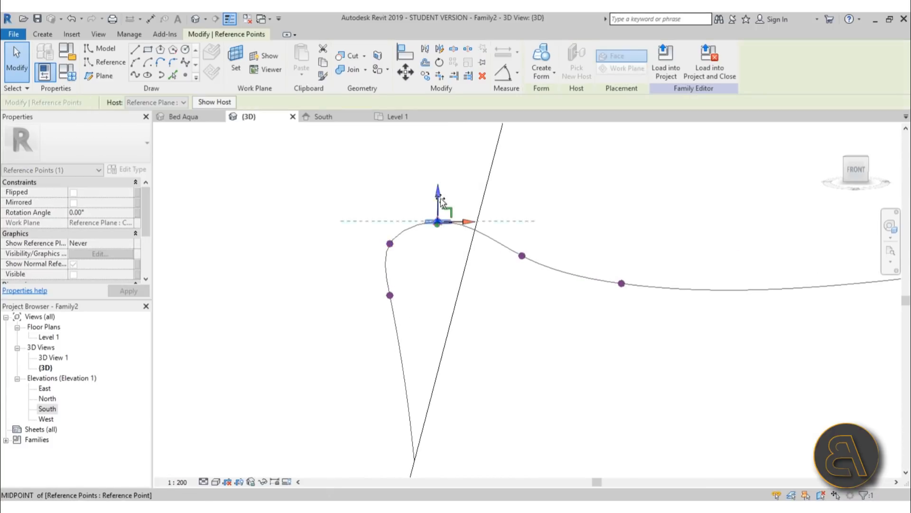
pyautogui.moveTo(440, 194); pyautogui.dragTo(441, 199)
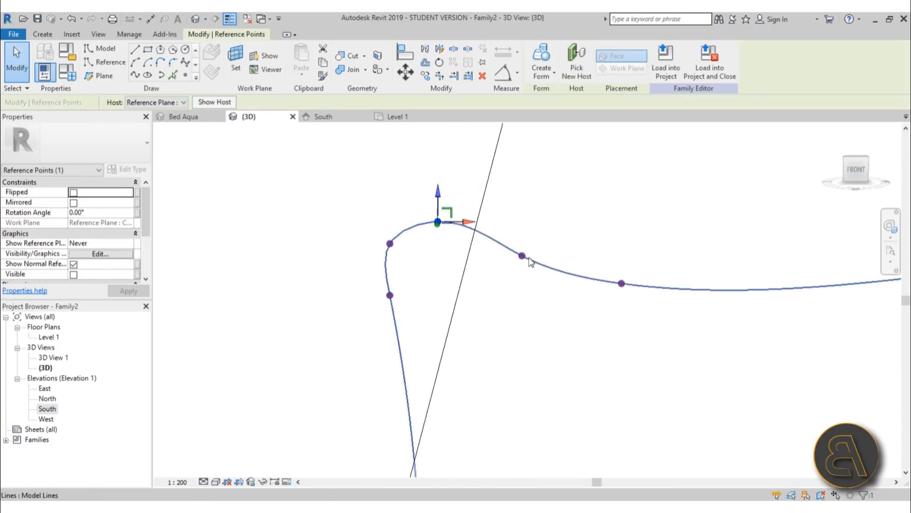
pyautogui.click(522, 256)
pyautogui.moveTo(526, 229); pyautogui.dragTo(532, 218)
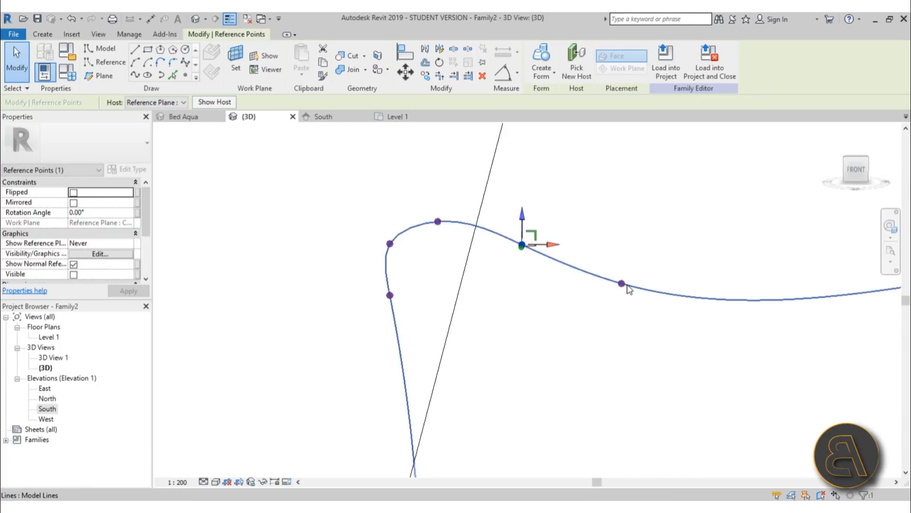
# - Flatten the sharp dip in the blanket profile near the opposite mattress corner by raising its reference point
pyautogui.scroll(-5, 459, 182)
pyautogui.scroll(-2, 469, 204)
pyautogui.moveTo(468, 204); pyautogui.dragTo(206, 206, button='middle')
pyautogui.moveTo(533, 239); pyautogui.dragTo(195, 234, button='middle')
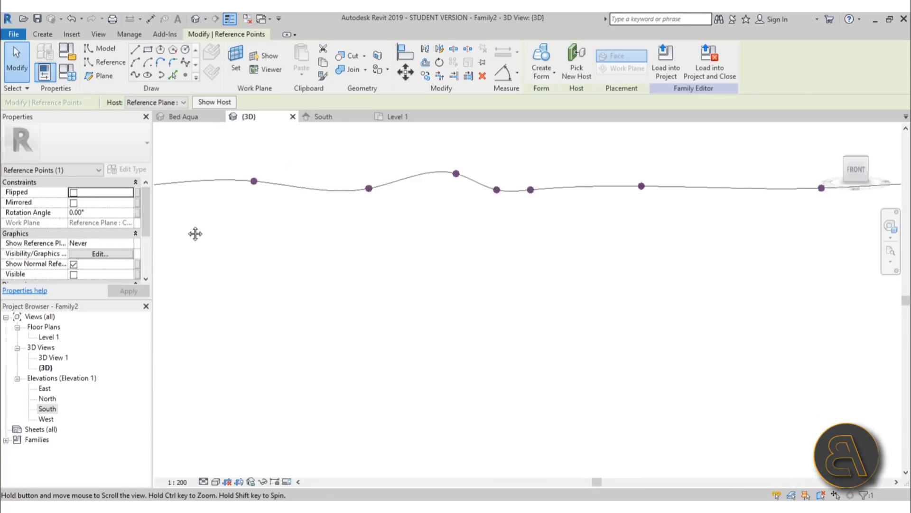
pyautogui.scroll(4, 546, 189)
pyautogui.scroll(-5, 502, 201)
pyautogui.moveTo(680, 245); pyautogui.dragTo(129, 233, button='middle')
pyautogui.moveTo(610, 240); pyautogui.dragTo(54, 236, button='middle')
pyautogui.moveTo(514, 232); pyautogui.dragTo(437, 238, button='middle')
pyautogui.scroll(3, 522, 183)
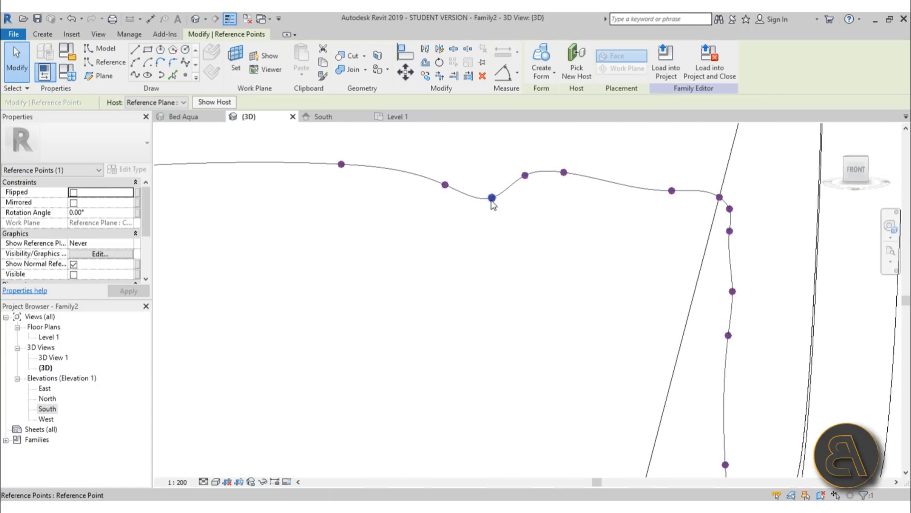
pyautogui.click(491, 199)
pyautogui.moveTo(494, 176); pyautogui.dragTo(494, 163)
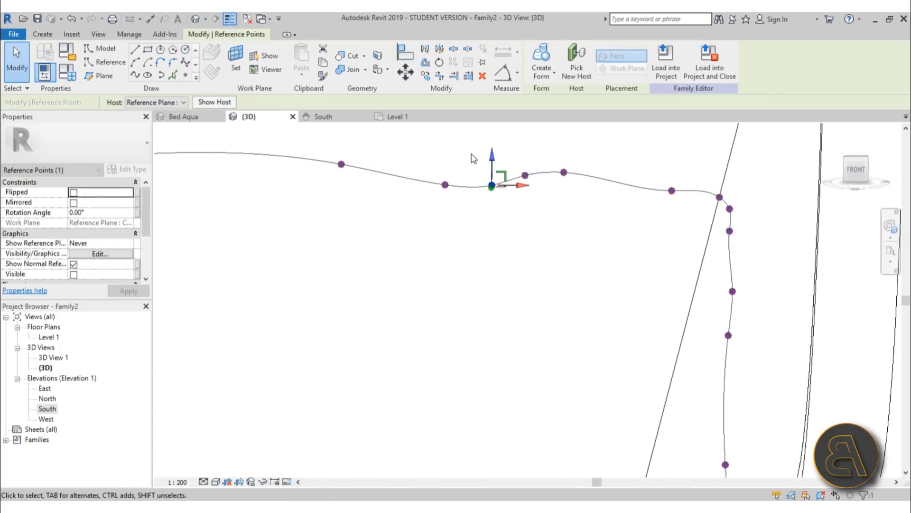
# - Lower the end reference point of the blanket profile beside the bed frame so its hooked tip curves downward
pyautogui.scroll(-7, 474, 154)
pyautogui.scroll(4, 543, 293)
pyautogui.scroll(3, 531, 311)
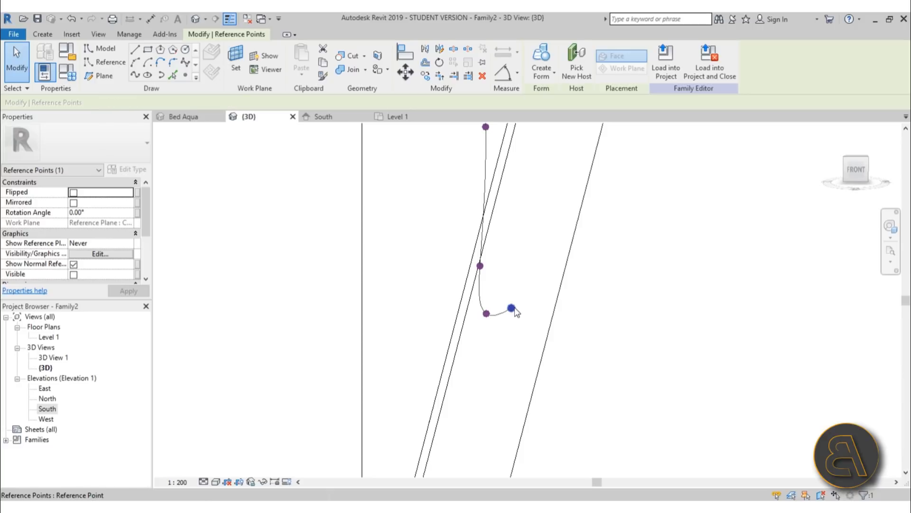
pyautogui.click(512, 308)
pyautogui.moveTo(512, 306); pyautogui.dragTo(512, 313)
pyautogui.click(623, 293)
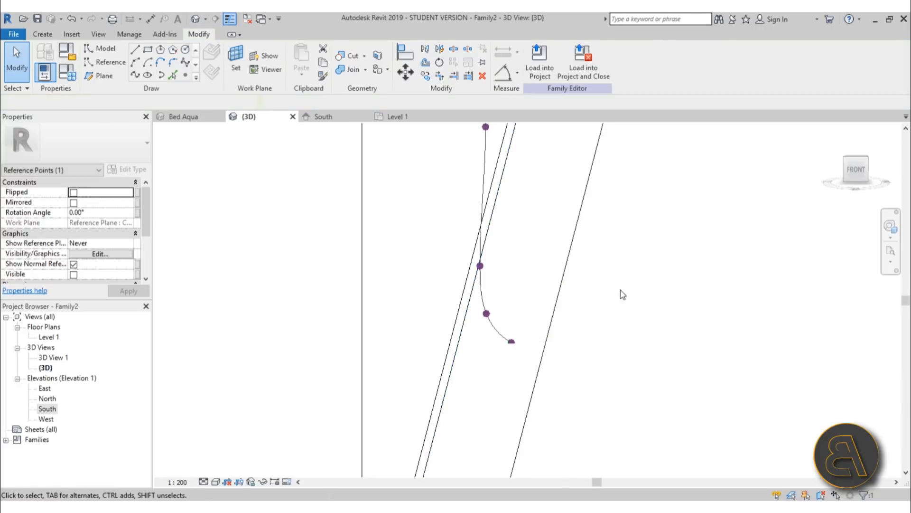
# - Try to create a form from the reshaped blanket profile and the path spline along the bed frame
pyautogui.scroll(-8, 651, 292)
pyautogui.keyDown('shift'); pyautogui.moveTo(471, 323); pyautogui.dragTo(503, 311, button='middle'); pyautogui.keyUp('shift')
pyautogui.scroll(6, 545, 311)
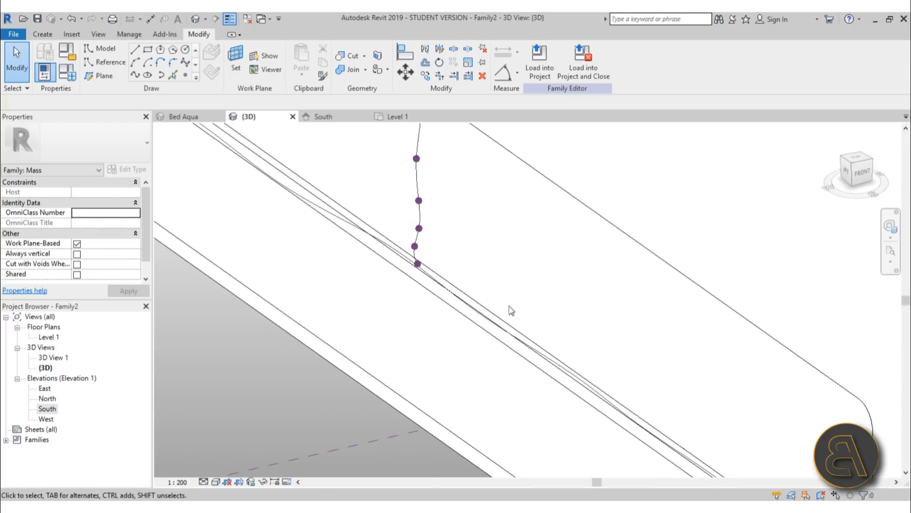
pyautogui.click(486, 319)
pyautogui.keyDown('ctrl'); pyautogui.click(422, 214); pyautogui.keyUp('ctrl')
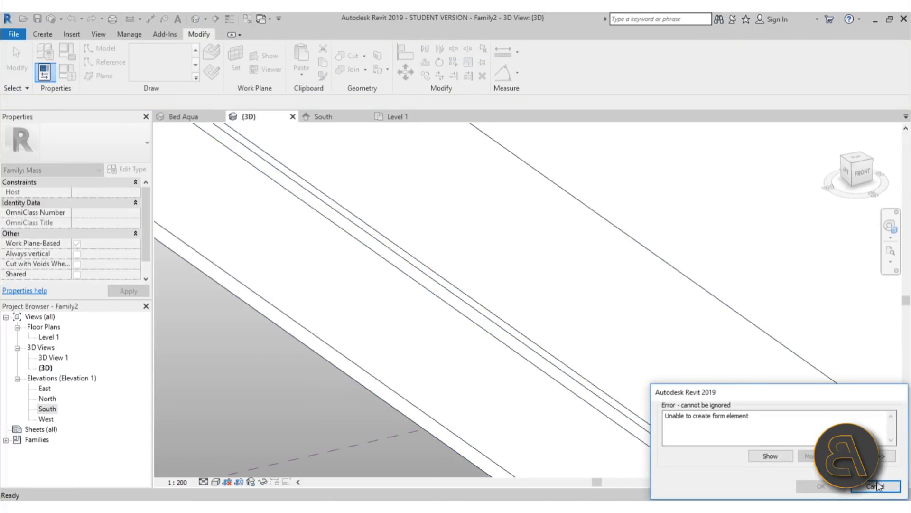
pyautogui.click(876, 485)
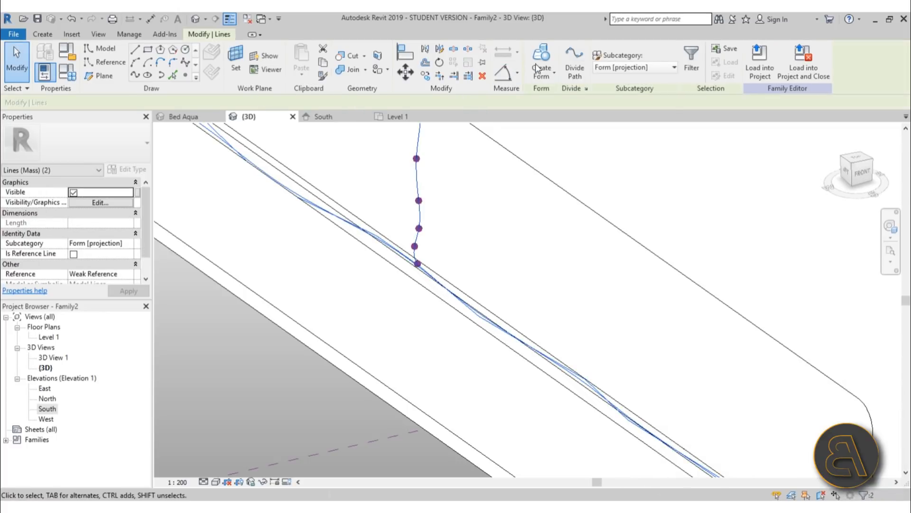
pyautogui.click(542, 55)
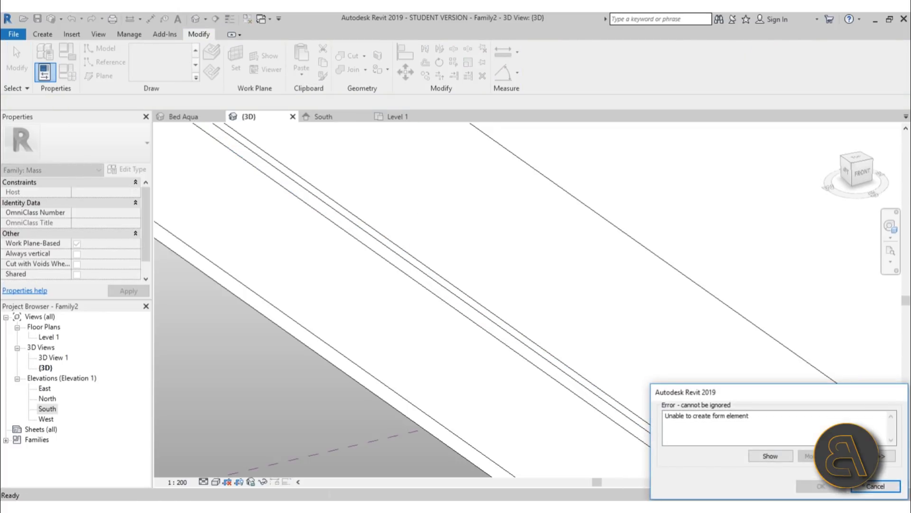
pyautogui.click(876, 486)
# - Loosen the profile's bend at the mattress corner by lowering the point below it and adjusting the corner's reference point
pyautogui.scroll(-4, 500, 289)
pyautogui.keyDown('shift'); pyautogui.moveTo(500, 289); pyautogui.dragTo(498, 229, button='middle'); pyautogui.keyUp('shift')
pyautogui.scroll(6, 443, 259)
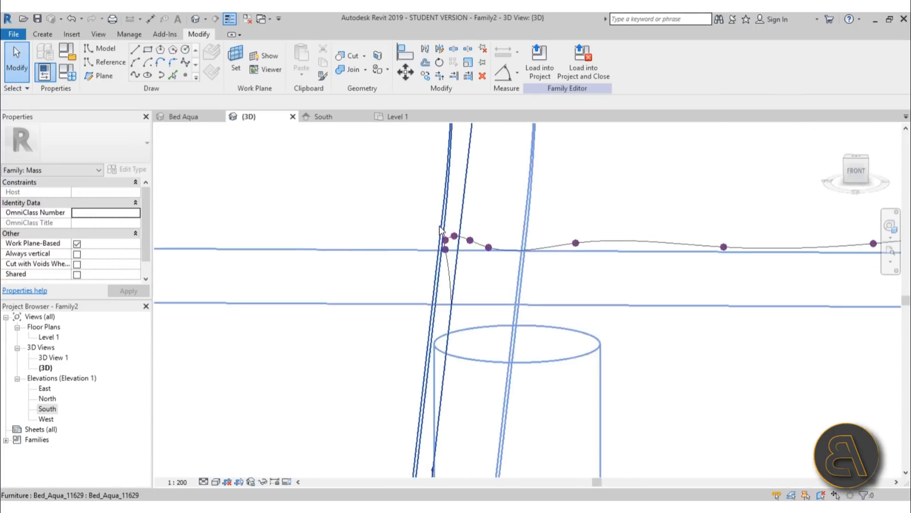
pyautogui.click(448, 262)
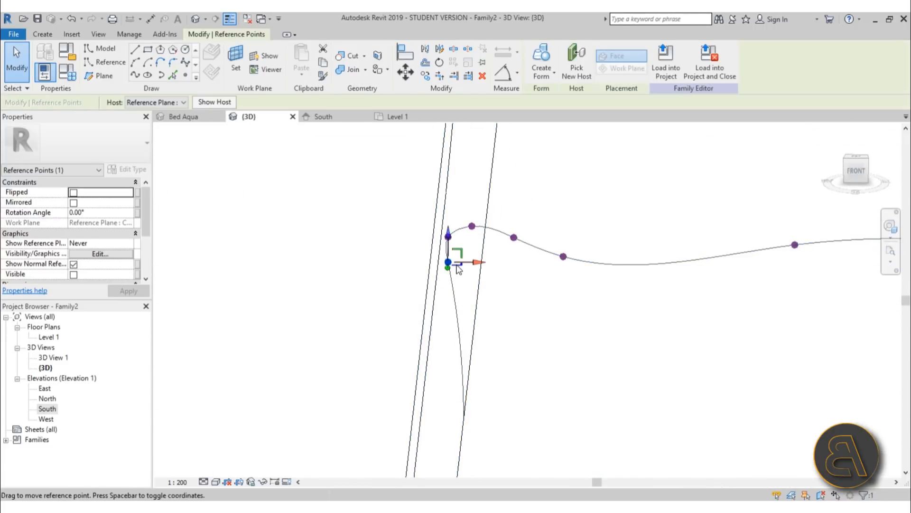
pyautogui.moveTo(450, 235); pyautogui.dragTo(450, 276)
pyautogui.click(448, 237)
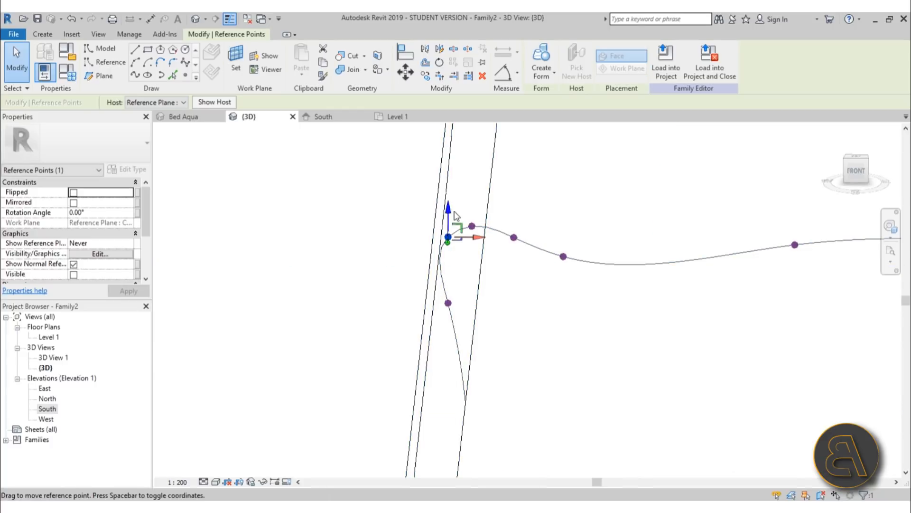
pyautogui.moveTo(450, 211); pyautogui.dragTo(478, 219)
pyautogui.click(473, 227)
pyautogui.click(544, 203)
# - Try again to create a form from the blanket profile with the loosened corner and the wavy path spline
pyautogui.scroll(-4, 543, 199)
pyautogui.scroll(-3, 613, 280)
pyautogui.moveTo(584, 276); pyautogui.dragTo(523, 280, button='middle')
pyautogui.click(578, 334)
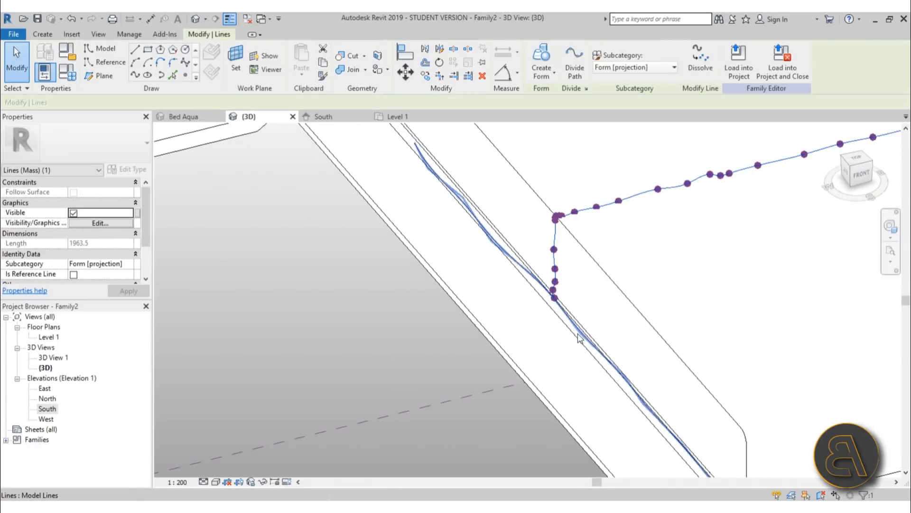
pyautogui.keyDown('shift'); pyautogui.moveTo(579, 337); pyautogui.dragTo(584, 357, button='middle'); pyautogui.keyUp('shift')
pyautogui.scroll(-2, 477, 312)
pyautogui.click(475, 311)
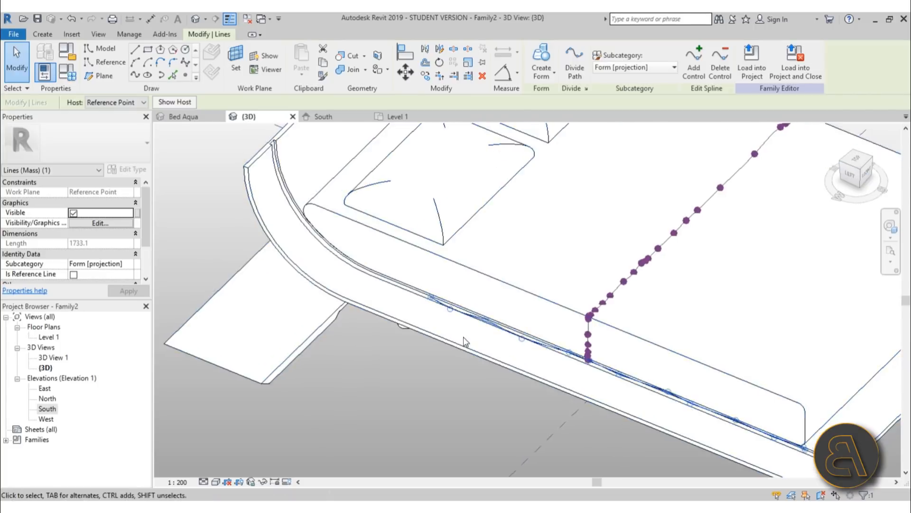
pyautogui.scroll(3, 468, 341)
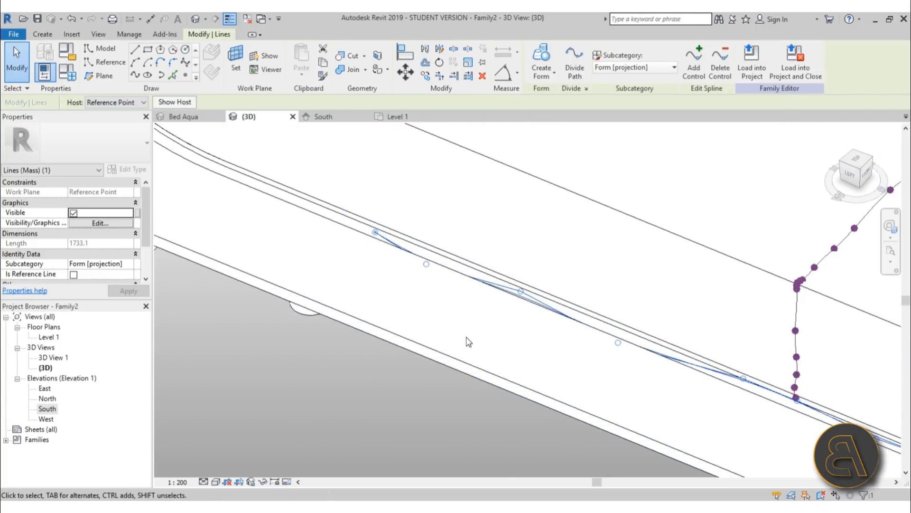
pyautogui.keyDown('shift'); pyautogui.moveTo(462, 335); pyautogui.dragTo(572, 246, button='middle'); pyautogui.keyUp('shift')
pyautogui.click(542, 59)
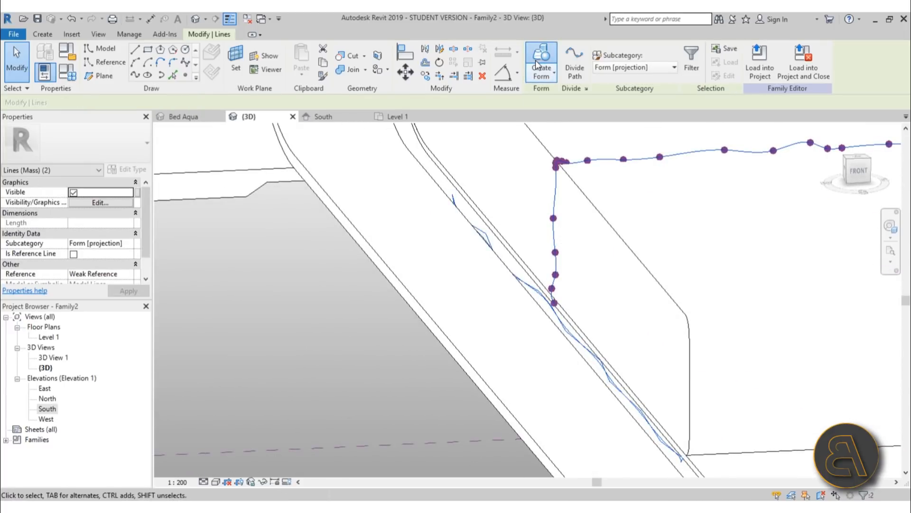
pyautogui.click(861, 489)
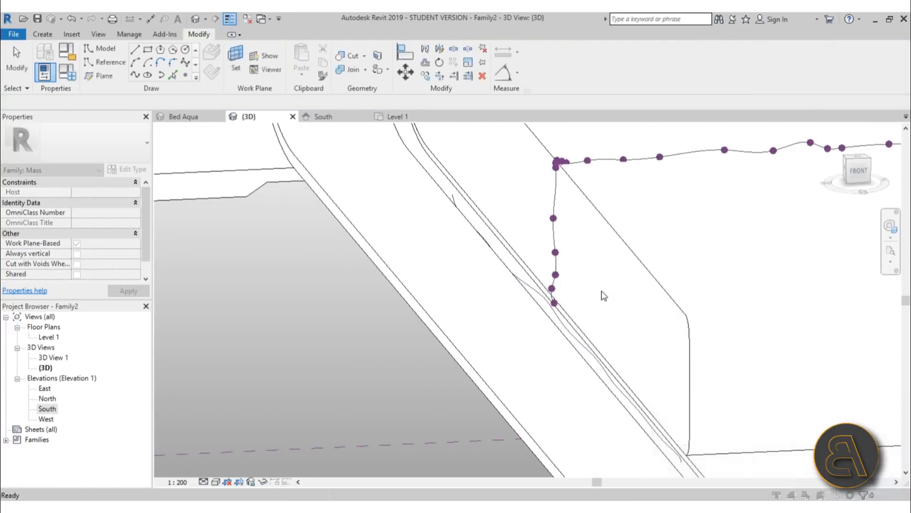
# - Lower the reference point at the high bump of the blanket profile above the mattress to even out the wave
pyautogui.keyDown('shift'); pyautogui.moveTo(603, 295); pyautogui.dragTo(572, 249, button='middle'); pyautogui.keyUp('shift')
pyautogui.scroll(6, 575, 285)
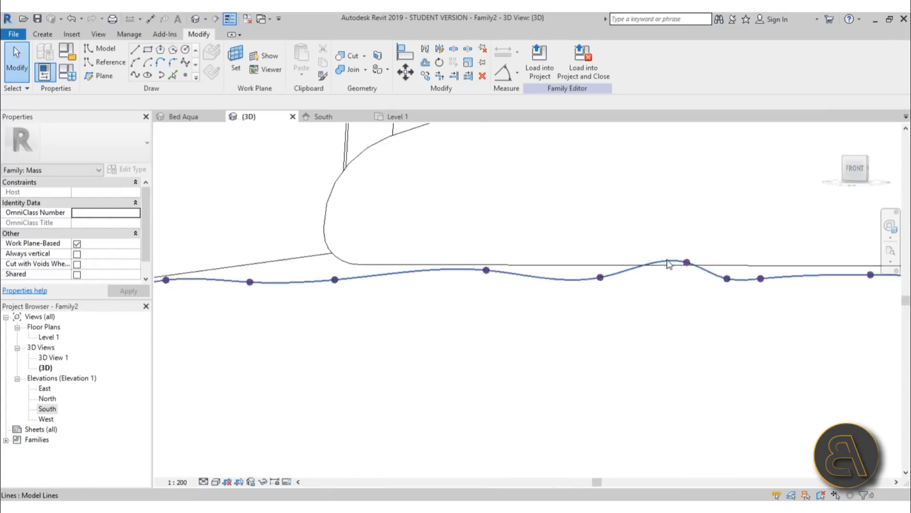
pyautogui.click(698, 265)
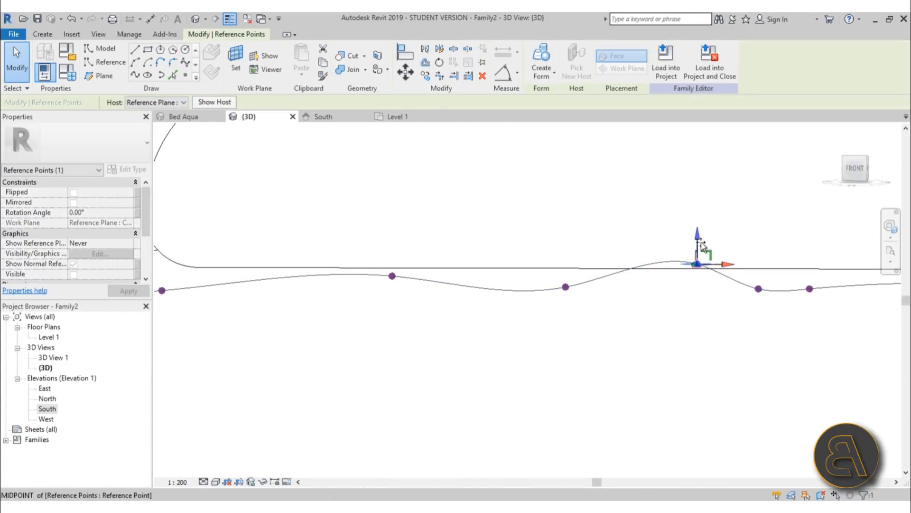
pyautogui.moveTo(700, 266); pyautogui.dragTo(696, 285)
pyautogui.scroll(-7, 631, 230)
pyautogui.keyDown('shift'); pyautogui.moveTo(606, 257); pyautogui.dragTo(617, 309, button='middle'); pyautogui.keyUp('shift')
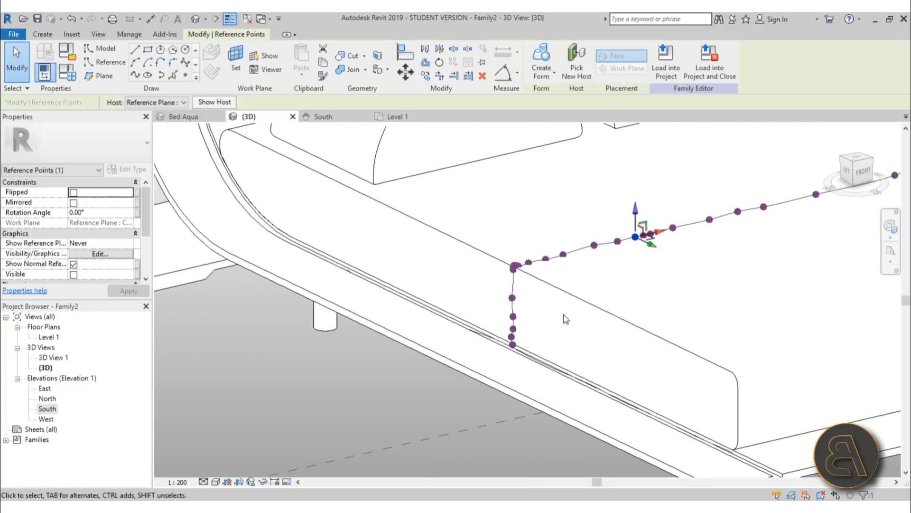
# - Try to create a form from the evened-out blanket profile and the path spline, selecting the two splines in either order
pyautogui.scroll(2, 533, 296)
pyautogui.click(511, 281)
pyautogui.click(505, 285)
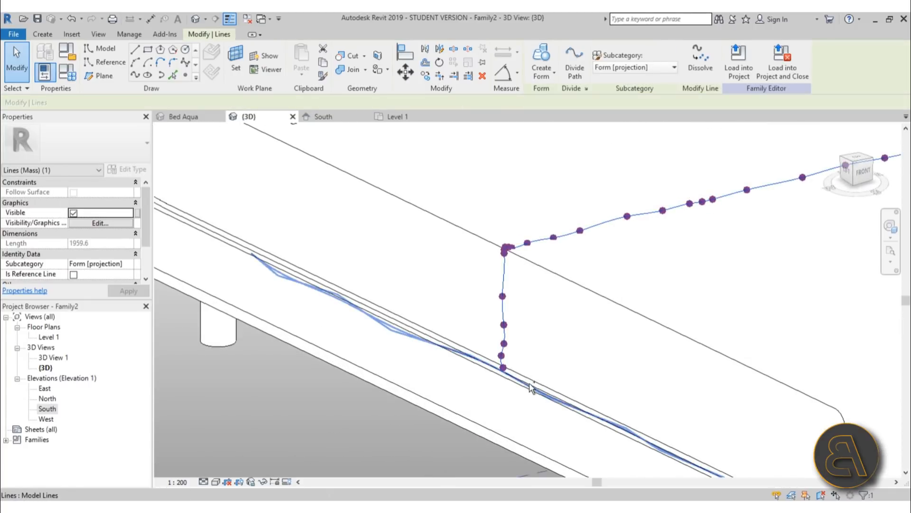
pyautogui.keyDown('ctrl'); pyautogui.click(533, 385); pyautogui.keyUp('ctrl')
pyautogui.click(545, 59)
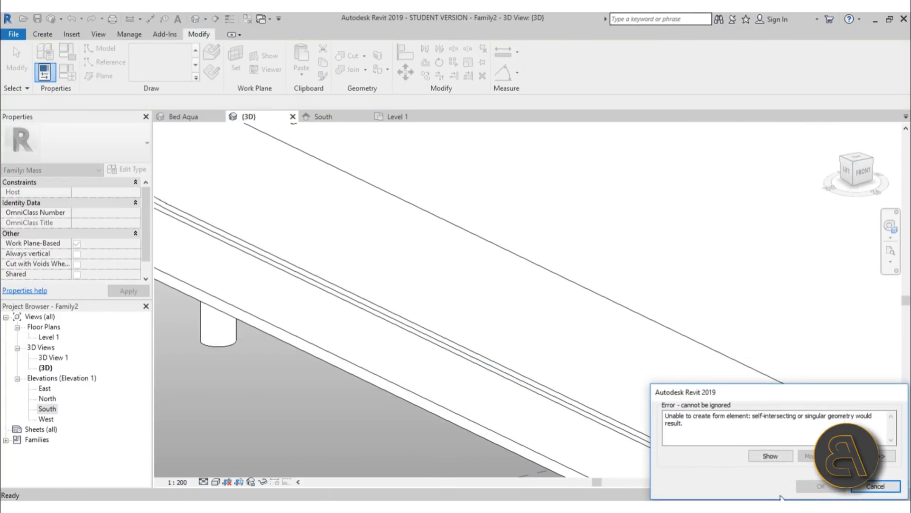
pyautogui.click(860, 489)
pyautogui.scroll(2, 495, 406)
pyautogui.click(525, 359)
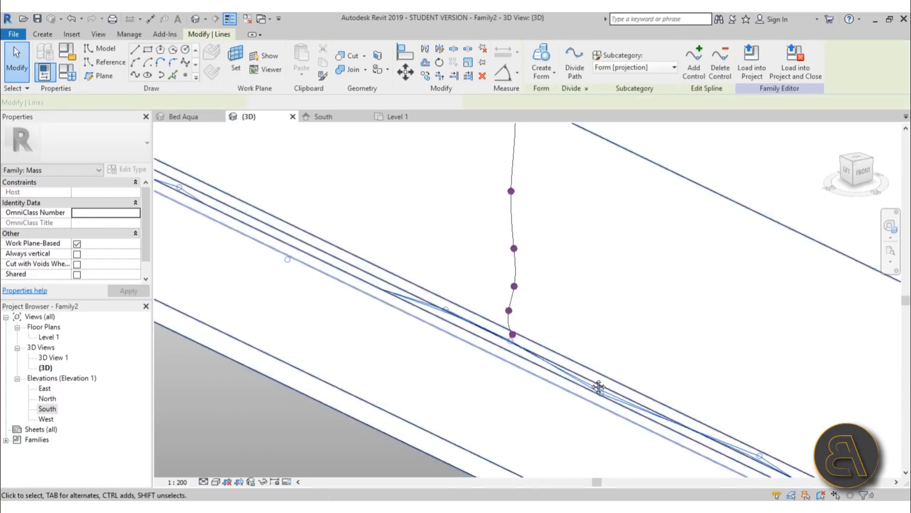
pyautogui.keyDown('shift'); pyautogui.moveTo(598, 386); pyautogui.dragTo(534, 332, button='middle'); pyautogui.keyUp('shift')
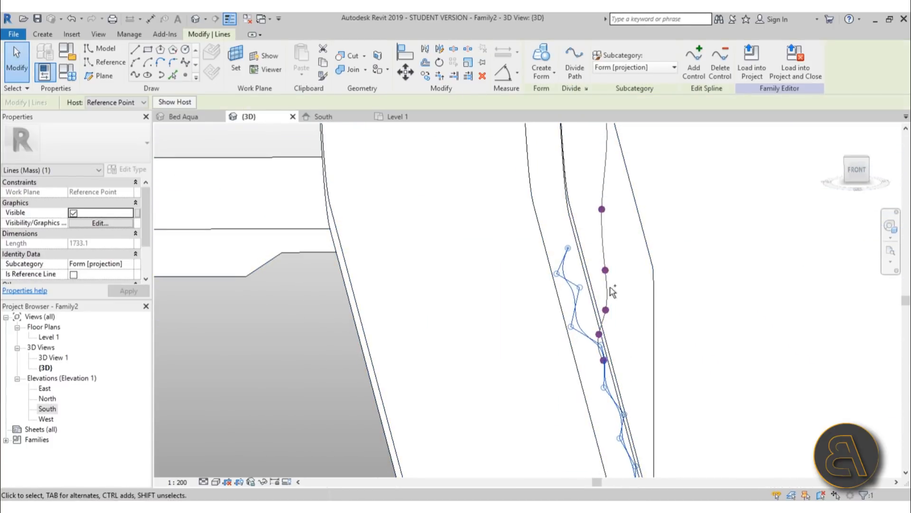
pyautogui.keyDown('ctrl'); pyautogui.click(608, 291); pyautogui.keyUp('ctrl')
pyautogui.click(542, 56)
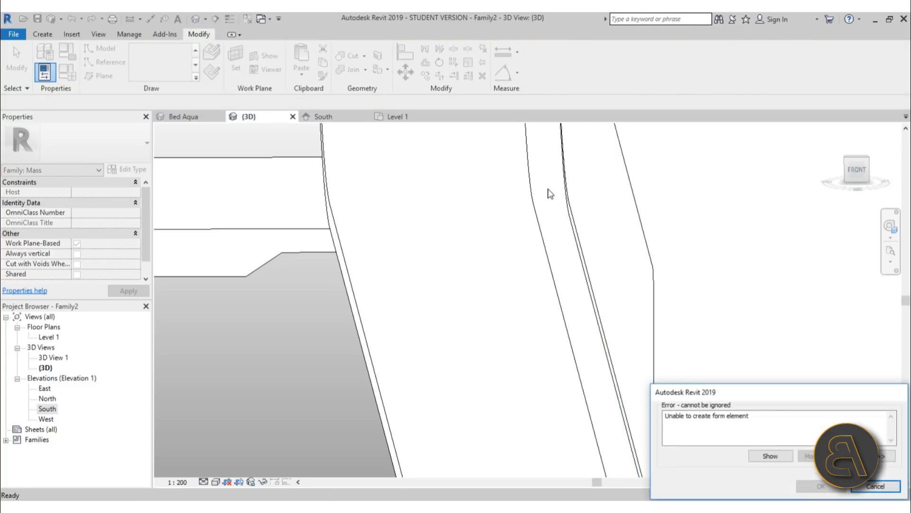
pyautogui.press('Escape')
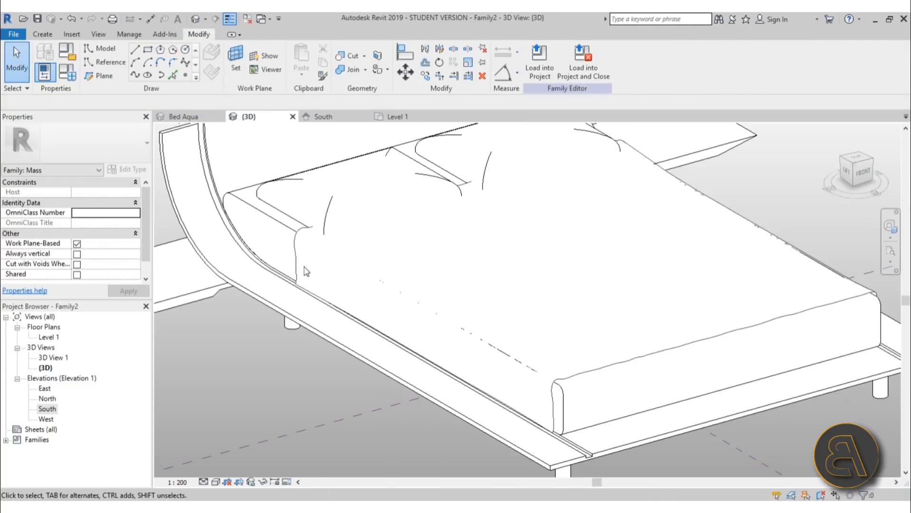
# - Select the swept blanket form and raise it slightly above the mattress in a front-facing 3D view
pyautogui.click(342, 281)
pyautogui.keyDown('shift'); pyautogui.moveTo(341, 280); pyautogui.dragTo(495, 351, button='middle'); pyautogui.keyUp('shift')
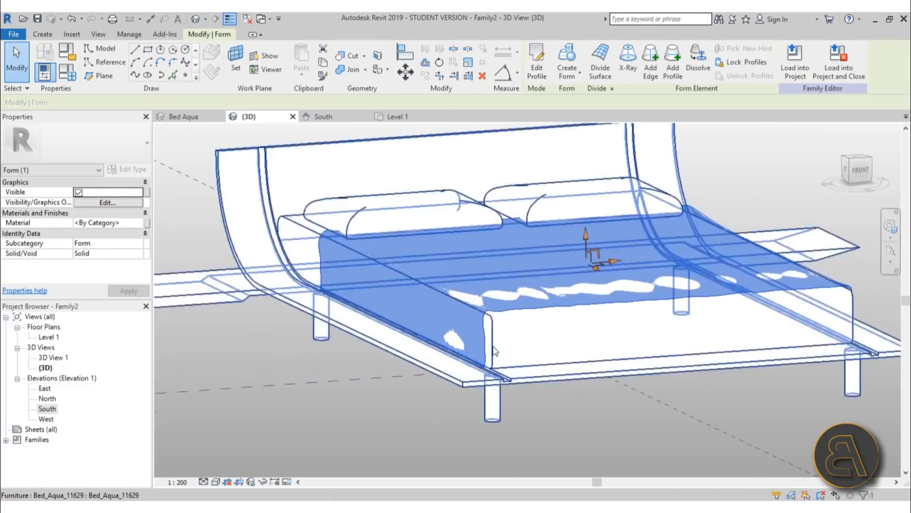
pyautogui.scroll(3, 495, 352)
pyautogui.scroll(2, 453, 252)
pyautogui.scroll(-3, 447, 242)
pyautogui.keyDown('shift'); pyautogui.moveTo(600, 321); pyautogui.dragTo(555, 277, button='middle'); pyautogui.keyUp('shift')
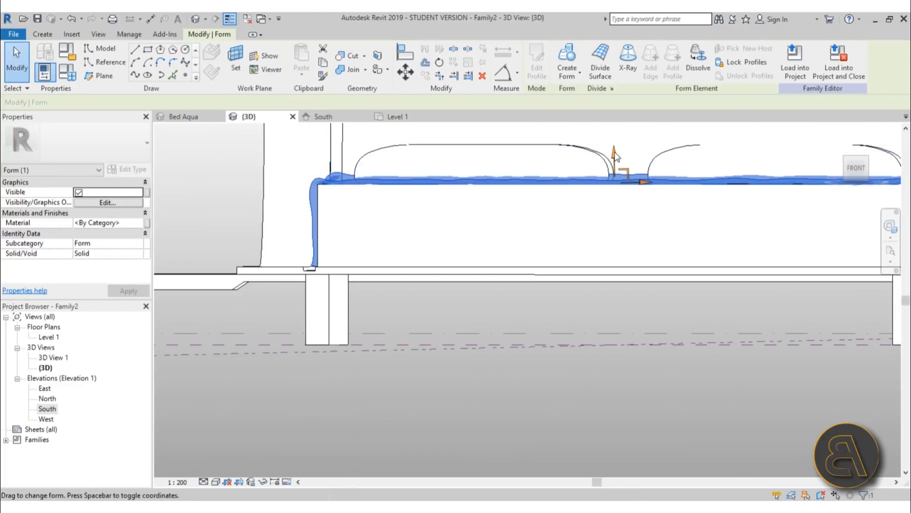
pyautogui.moveTo(614, 153); pyautogui.dragTo(615, 149)
# - Display the 3D view in the Realistic visual style, inspect the blanket's foot end, and select the blanket form
pyautogui.keyDown('shift'); pyautogui.moveTo(470, 266); pyautogui.dragTo(567, 335, button='middle'); pyautogui.keyUp('shift')
pyautogui.scroll(-2, 492, 313)
pyautogui.click(216, 481)
pyautogui.click(246, 457)
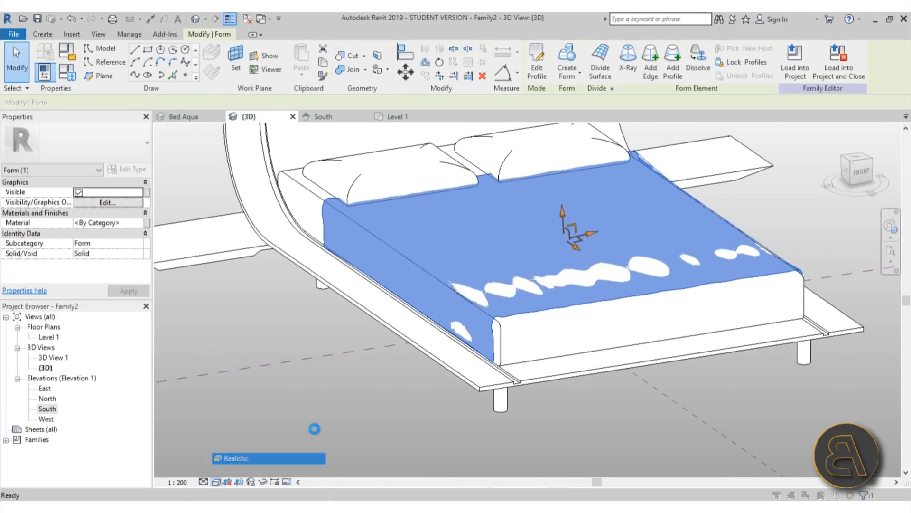
pyautogui.click(529, 305)
pyautogui.press('Escape')
pyautogui.keyDown('shift'); pyautogui.moveTo(566, 362); pyautogui.dragTo(599, 376, button='middle'); pyautogui.keyUp('shift')
pyautogui.keyDown('shift'); pyautogui.moveTo(606, 336); pyautogui.dragTo(614, 343, button='middle'); pyautogui.keyUp('shift')
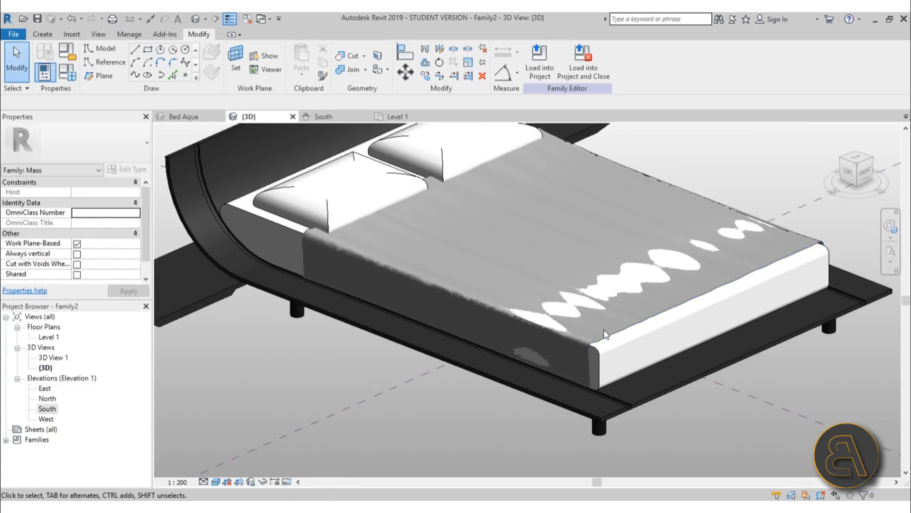
pyautogui.click(563, 232)
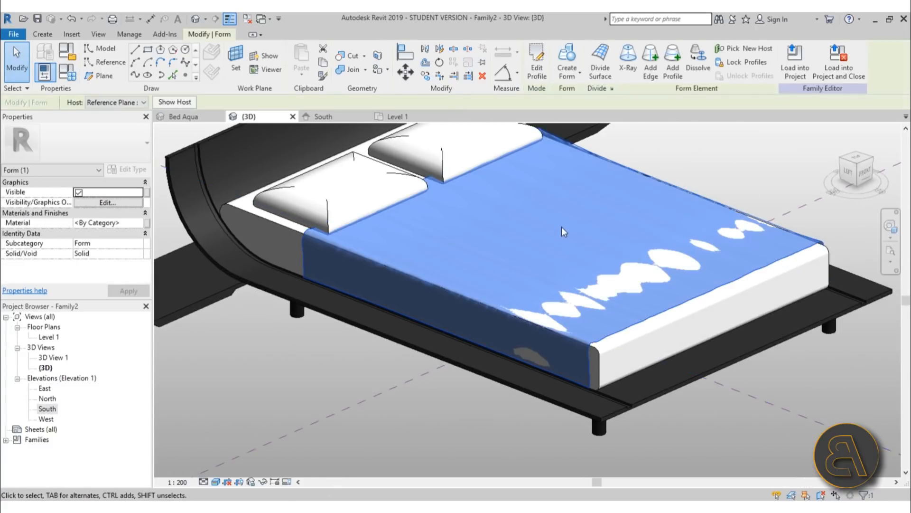
# - Add the Canvas, Blue Stripe material from the AEC Fabric library to the project materials for the blanket form
pyautogui.click(146, 223)
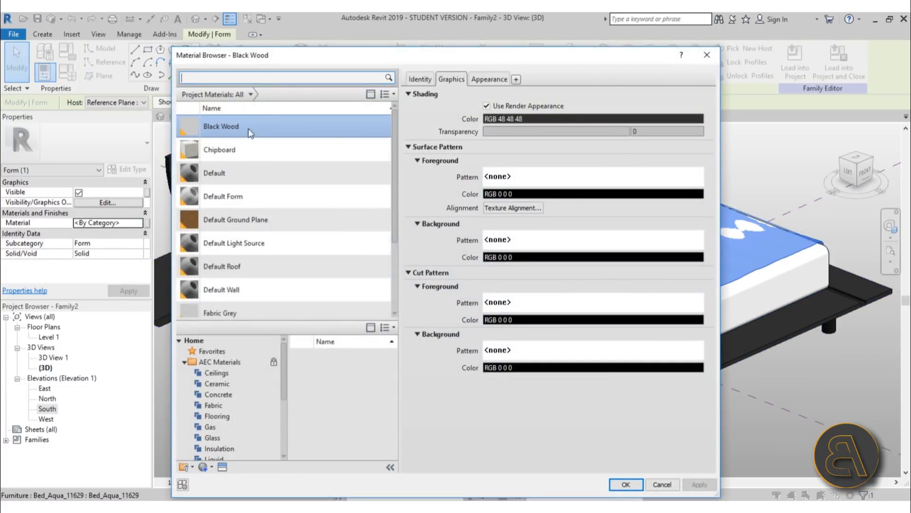
pyautogui.click(221, 404)
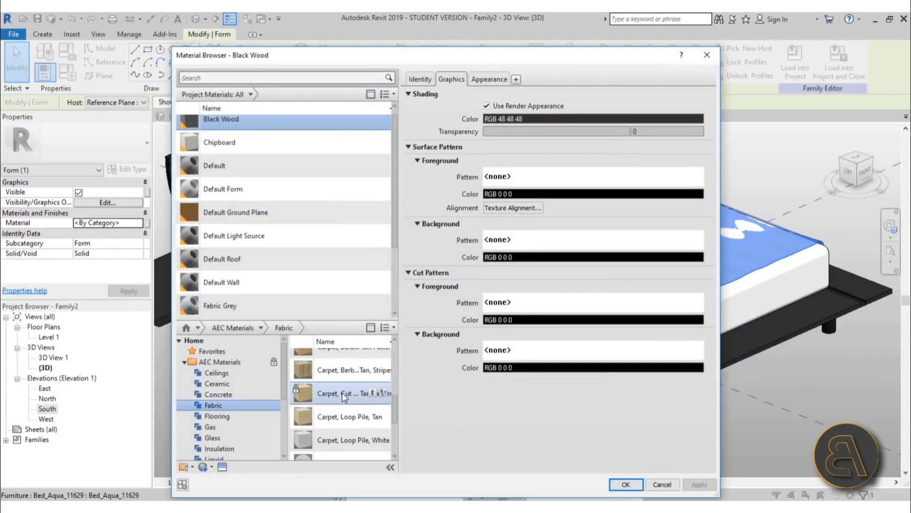
pyautogui.scroll(-2, 342, 392)
pyautogui.scroll(4, 344, 398)
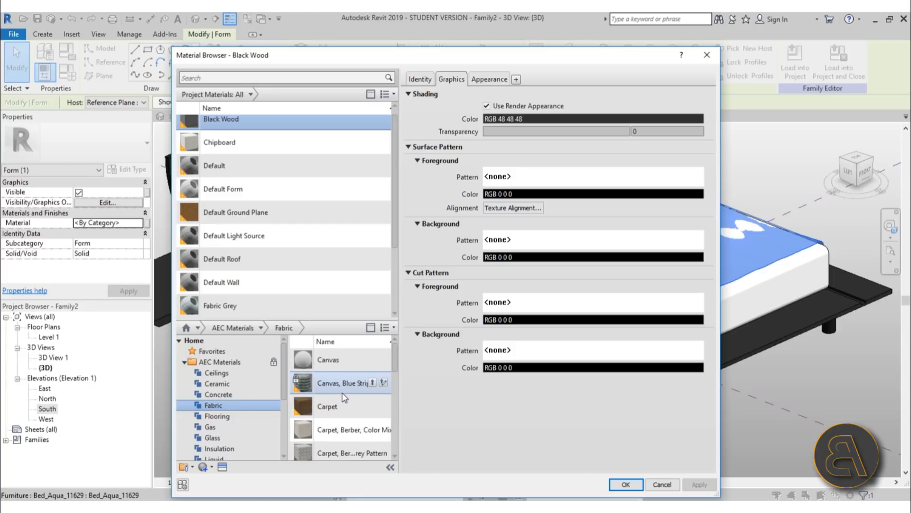
pyautogui.click(372, 382)
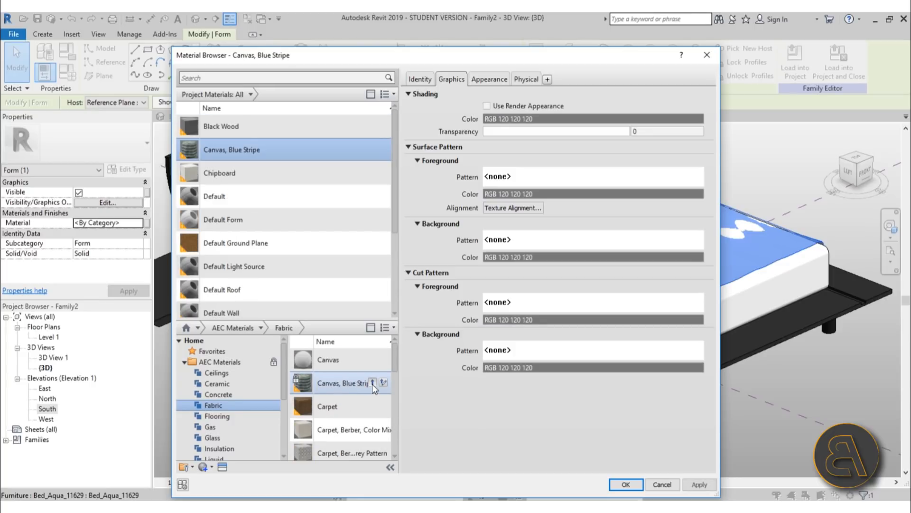
# - Set the stripe appearance's image fade to 28 and assign Canvas, Blue Stripe to the blanket form
pyautogui.click(481, 81)
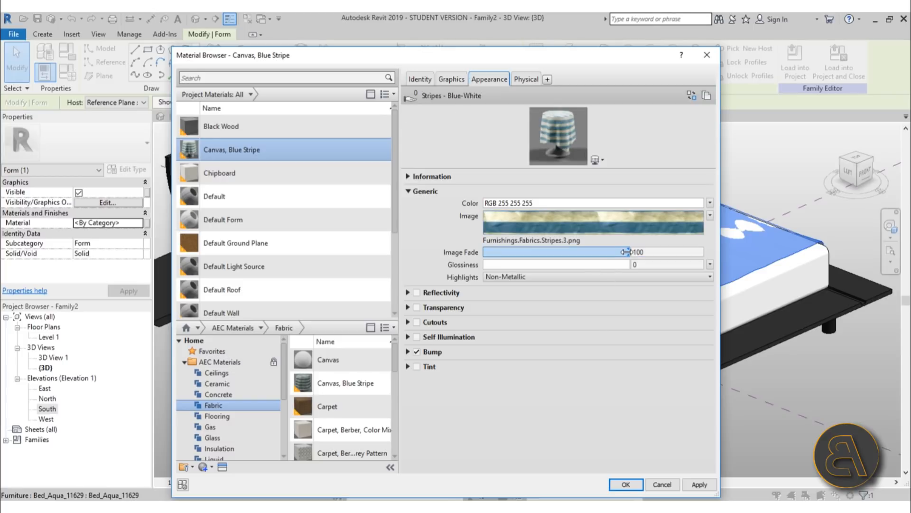
pyautogui.moveTo(626, 252); pyautogui.dragTo(519, 256)
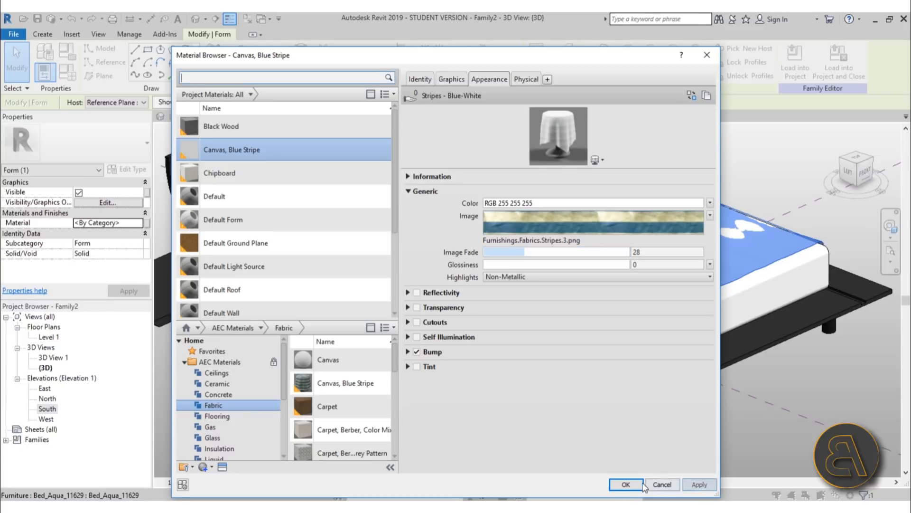
pyautogui.click(626, 484)
pyautogui.click(490, 427)
# - Examine the striped material on the blanket's top, side drape and folded edge, up close and from an overall view
pyautogui.keyDown('shift'); pyautogui.moveTo(490, 427); pyautogui.dragTo(550, 376, button='middle'); pyautogui.keyUp('shift')
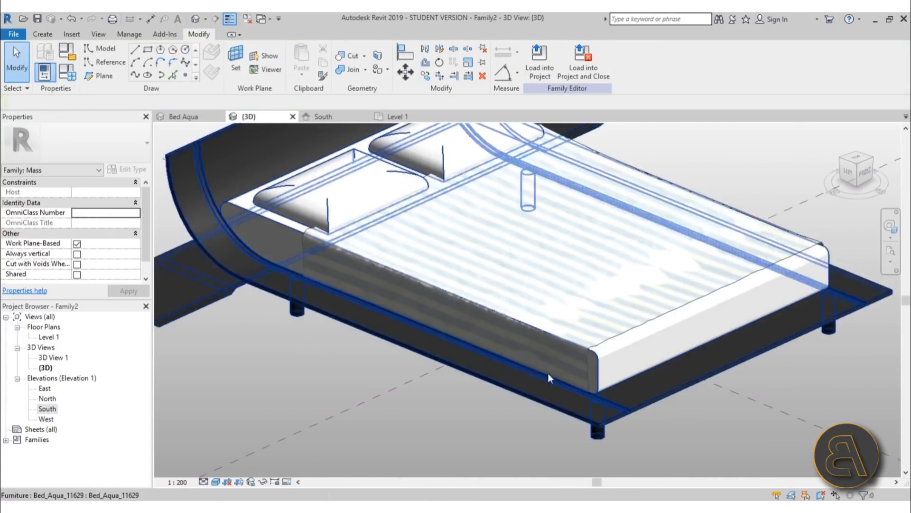
pyautogui.scroll(5, 550, 376)
pyautogui.scroll(-5, 602, 342)
pyautogui.moveTo(602, 342)
pyautogui.keyDown('shift'); pyautogui.mouseDown(button='middle')
pyautogui.moveTo(680, 347)
pyautogui.moveTo(679, 330)
pyautogui.moveTo(622, 322)
pyautogui.moveTo(602, 356)
pyautogui.mouseUp(button='middle'); pyautogui.keyUp('shift')
pyautogui.scroll(3, 391, 245)
pyautogui.scroll(3, 390, 245)
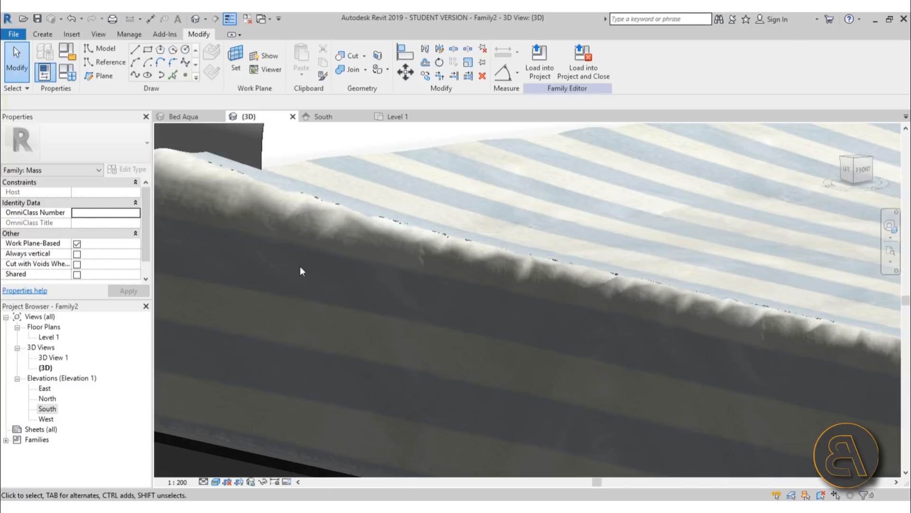
pyautogui.scroll(-2, 433, 223)
pyautogui.keyDown('shift'); pyautogui.moveTo(492, 348); pyautogui.dragTo(476, 343, button='middle'); pyautogui.keyUp('shift')
pyautogui.scroll(-3, 325, 254)
pyautogui.scroll(-1, 324, 253)
pyautogui.keyDown('shift'); pyautogui.moveTo(328, 257); pyautogui.dragTo(361, 343, button='middle'); pyautogui.keyUp('shift')
pyautogui.scroll(-2, 360, 342)
pyautogui.moveTo(460, 321)
pyautogui.keyDown('shift'); pyautogui.mouseDown(button='middle')
pyautogui.moveTo(449, 312)
pyautogui.moveTo(455, 326)
pyautogui.mouseUp(button='middle'); pyautogui.keyUp('shift')
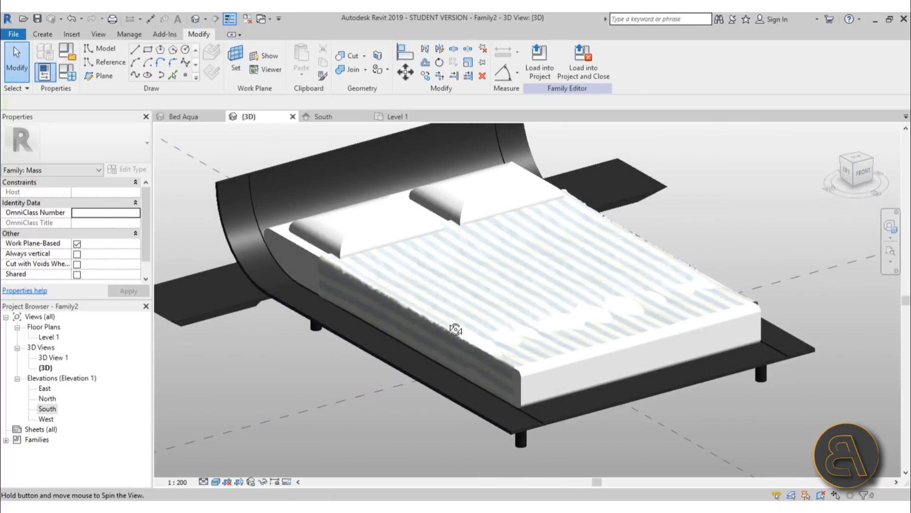
# - Show the blanket form in X-Ray mode and examine its profile points and path from several angles
pyautogui.click(318, 261)
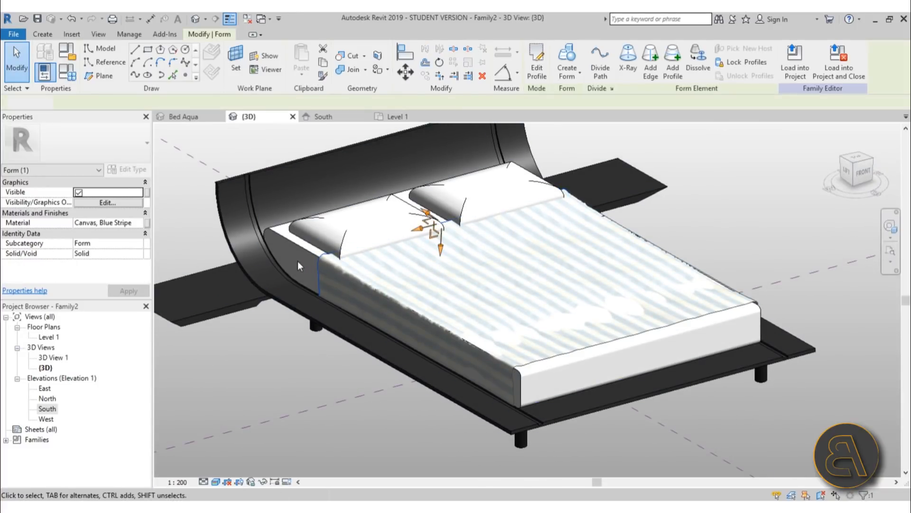
pyautogui.press('Escape')
pyautogui.click(315, 269)
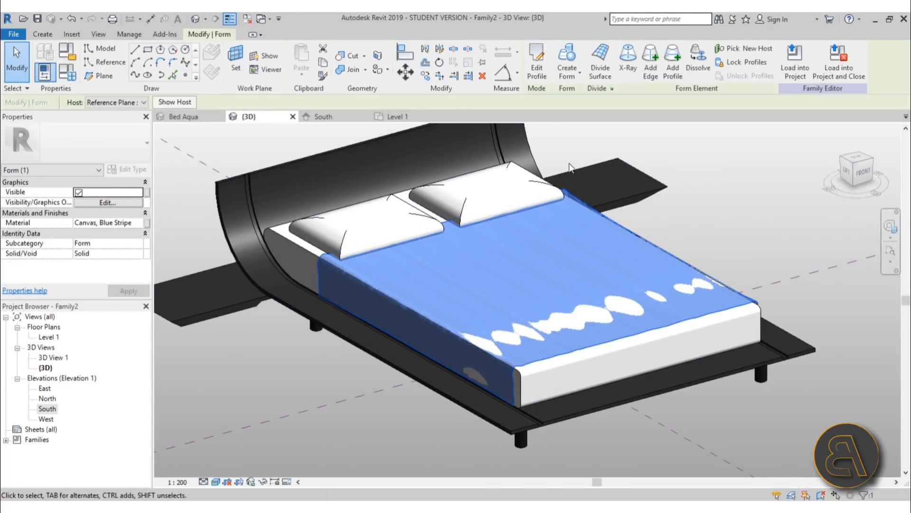
pyautogui.click(638, 59)
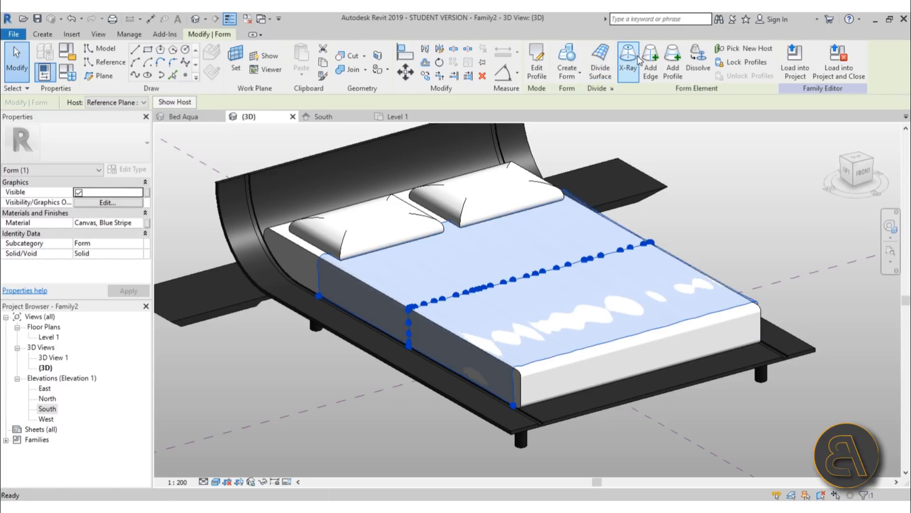
pyautogui.keyDown('shift'); pyautogui.moveTo(477, 365); pyautogui.dragTo(487, 368, button='middle'); pyautogui.keyUp('shift')
pyautogui.scroll(3, 486, 368)
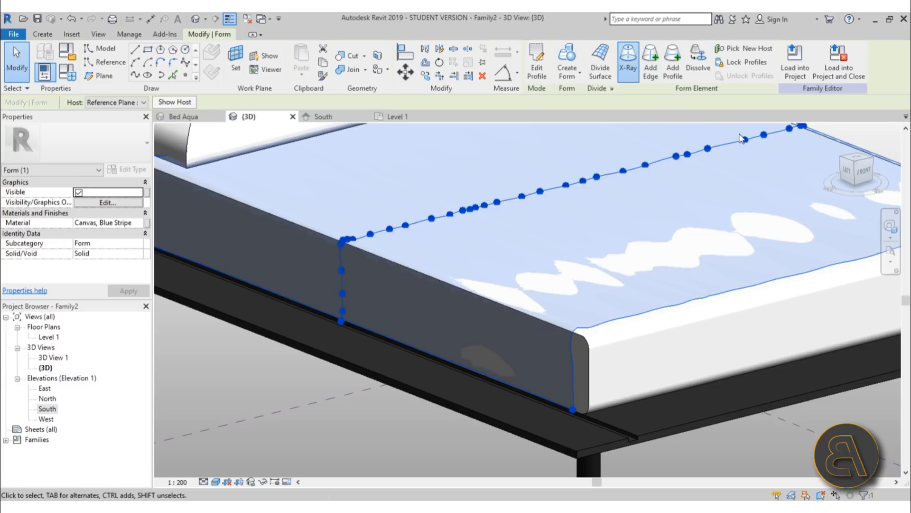
pyautogui.scroll(-4, 492, 223)
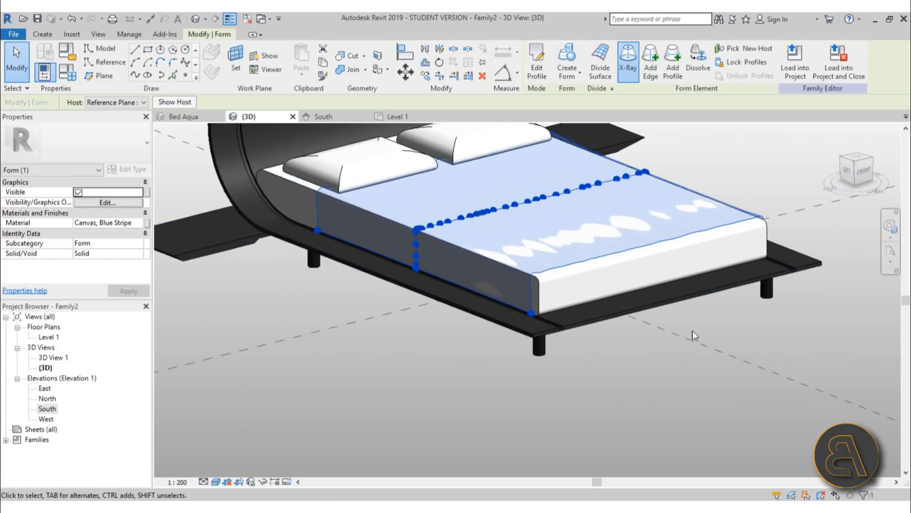
pyautogui.keyDown('shift'); pyautogui.moveTo(665, 359); pyautogui.dragTo(498, 154, button='middle'); pyautogui.keyUp('shift')
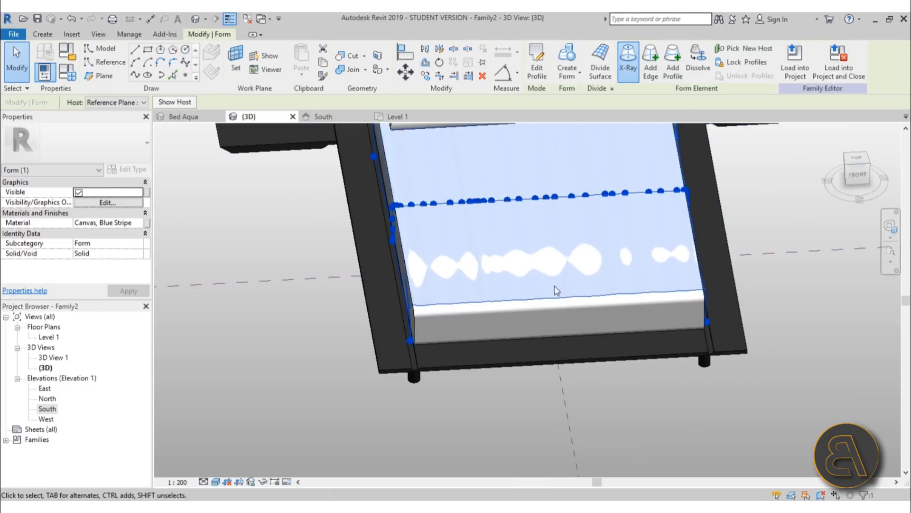
pyautogui.keyDown('shift'); pyautogui.moveTo(557, 289); pyautogui.dragTo(589, 251, button='middle'); pyautogui.keyUp('shift')
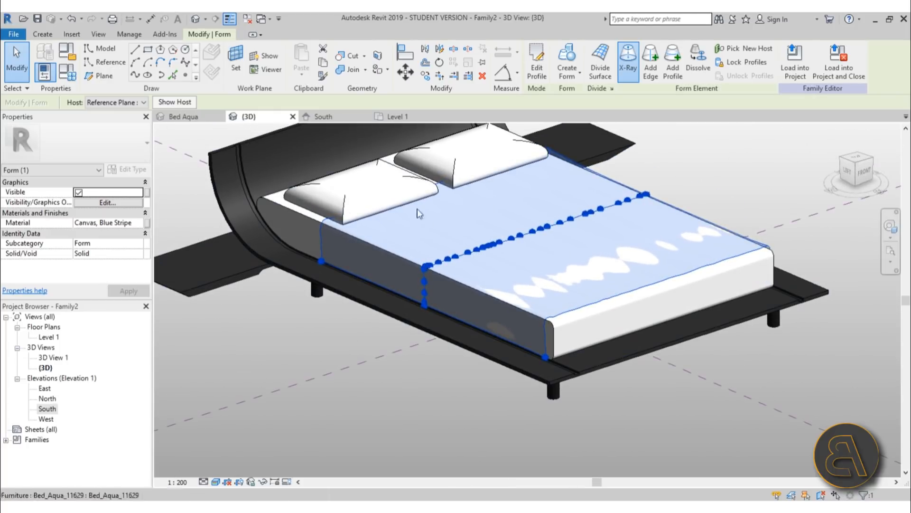
# - Deselect the blanket form and undo its X-Ray display
pyautogui.click(348, 324)
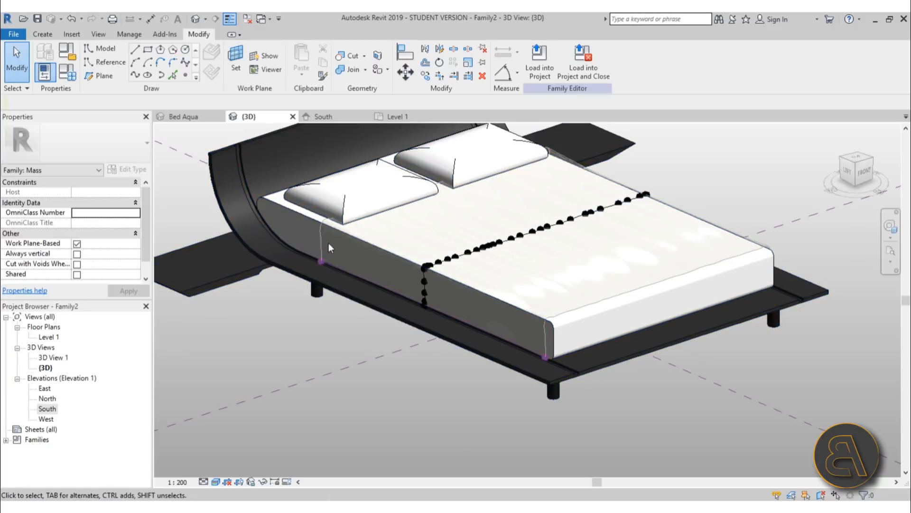
pyautogui.hotkey('ctrl', 'z')
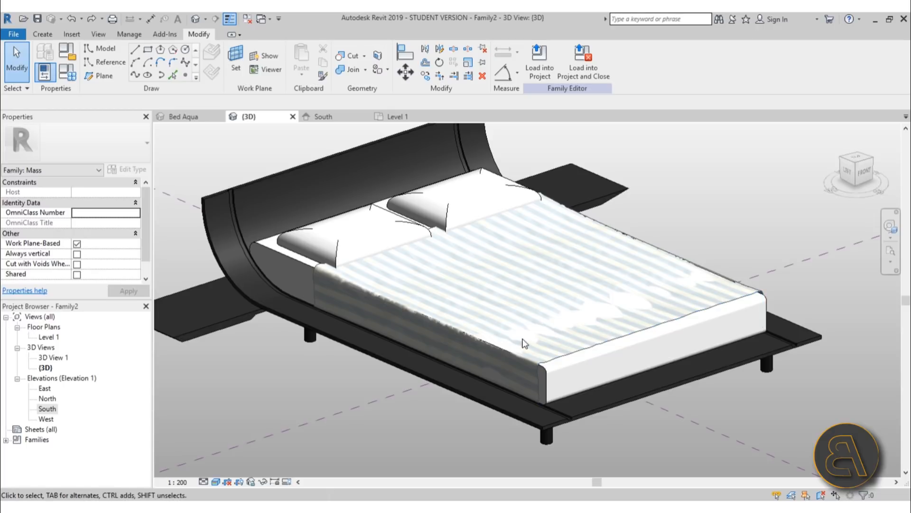
pyautogui.moveTo(437, 281); pyautogui.dragTo(439, 274, button='middle')
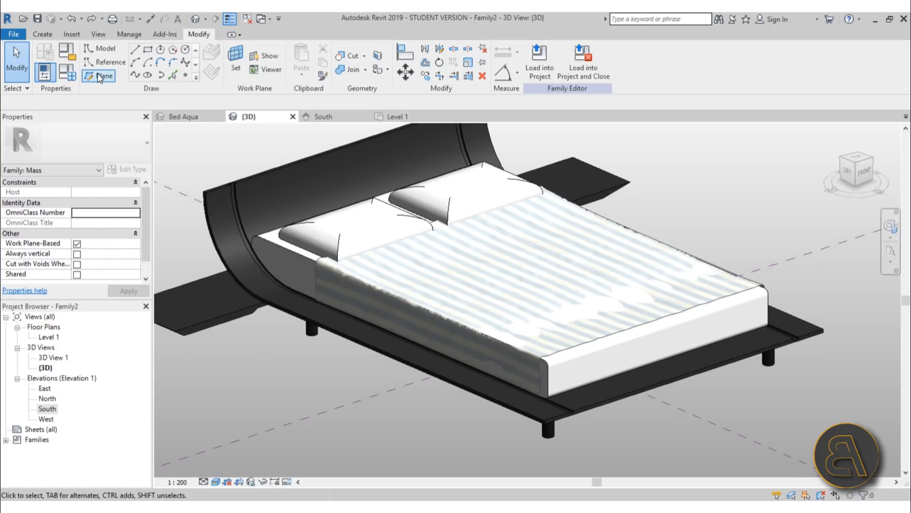
# - Create a new project, choosing a template other than the preset Construction Template
pyautogui.click(13, 35)
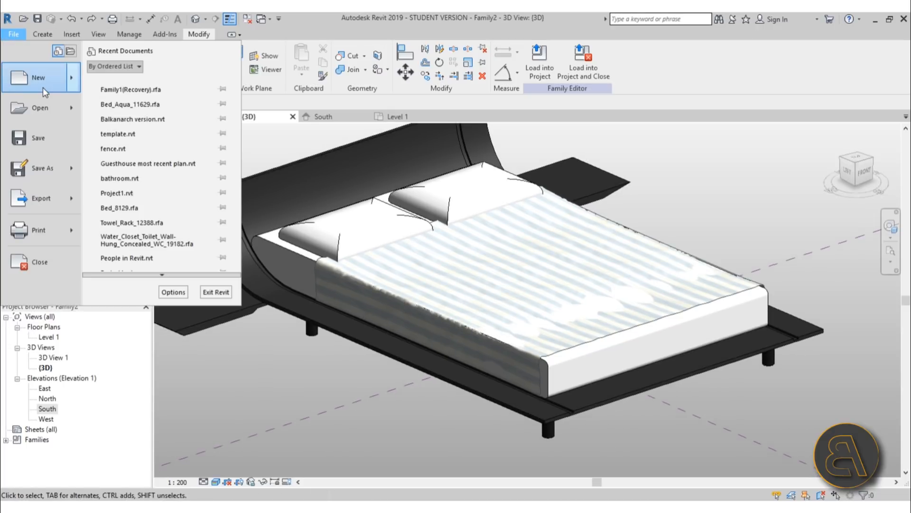
pyautogui.moveTo(43, 88)
pyautogui.click(127, 89)
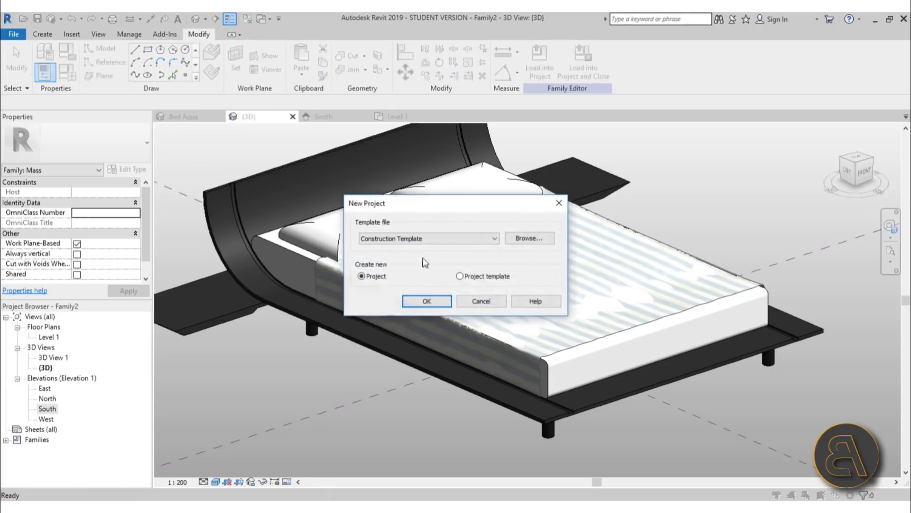
pyautogui.click(426, 241)
pyautogui.click(417, 259)
pyautogui.click(425, 302)
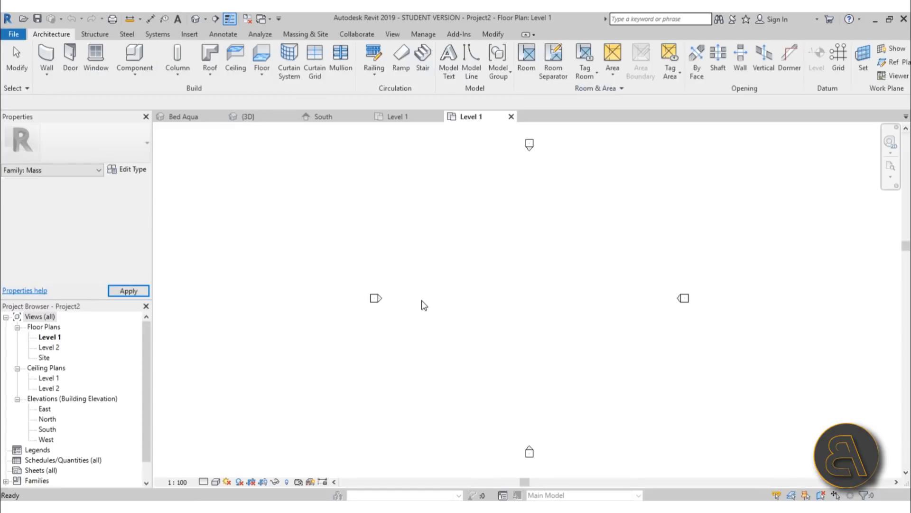
# - Load the bed and blanket mass family into Project2 and place one instance near the centre of the Level 1 plan
pyautogui.click(397, 116)
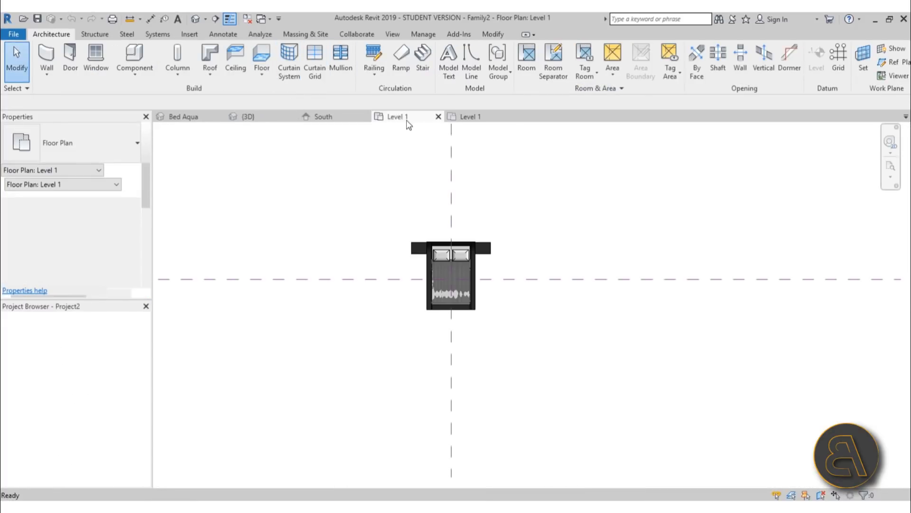
pyautogui.click(540, 60)
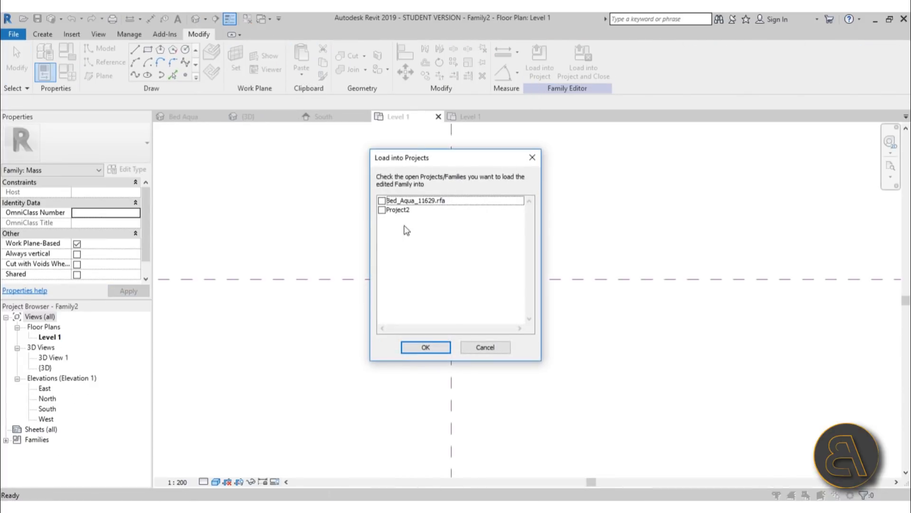
pyautogui.click(381, 210)
pyautogui.click(426, 347)
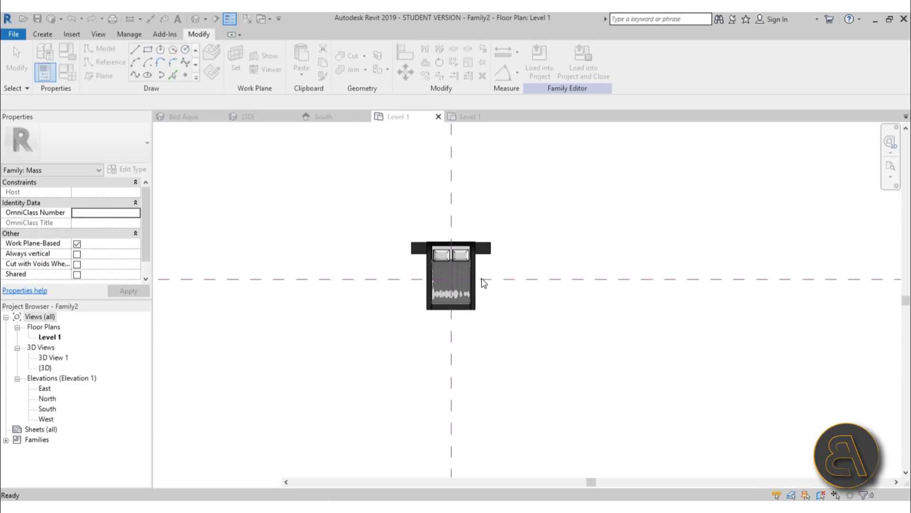
pyautogui.click(522, 301)
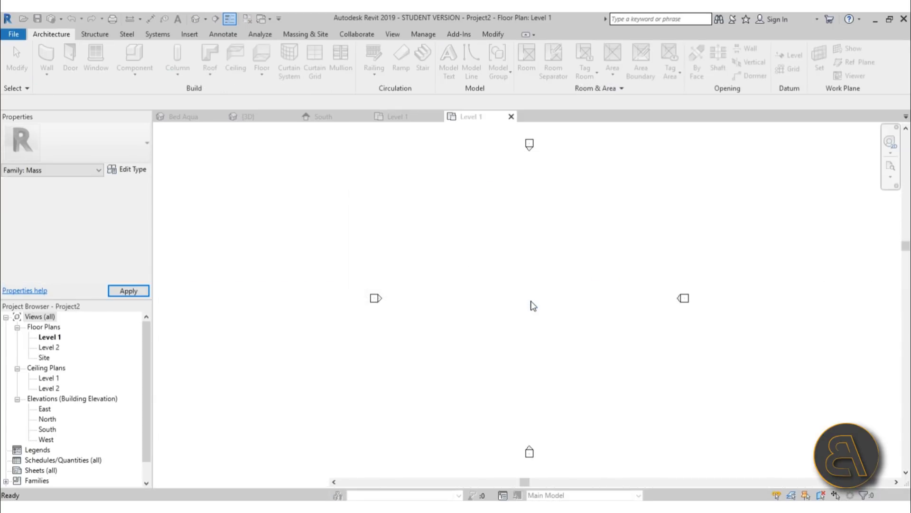
pyautogui.click(526, 300)
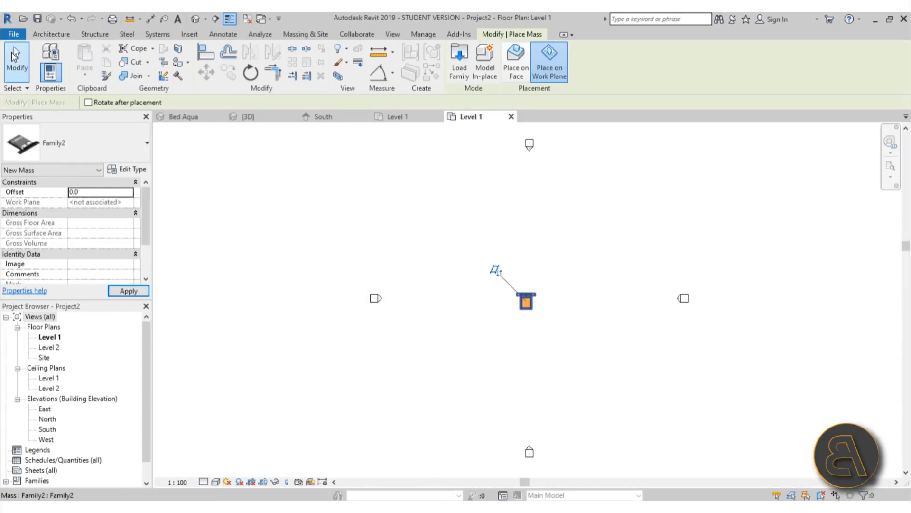
pyautogui.press('Escape')
# - Create a perspective camera view from in front and left of the bed's foot, aimed past the right pillow
pyautogui.scroll(3, 551, 307)
pyautogui.scroll(3, 541, 308)
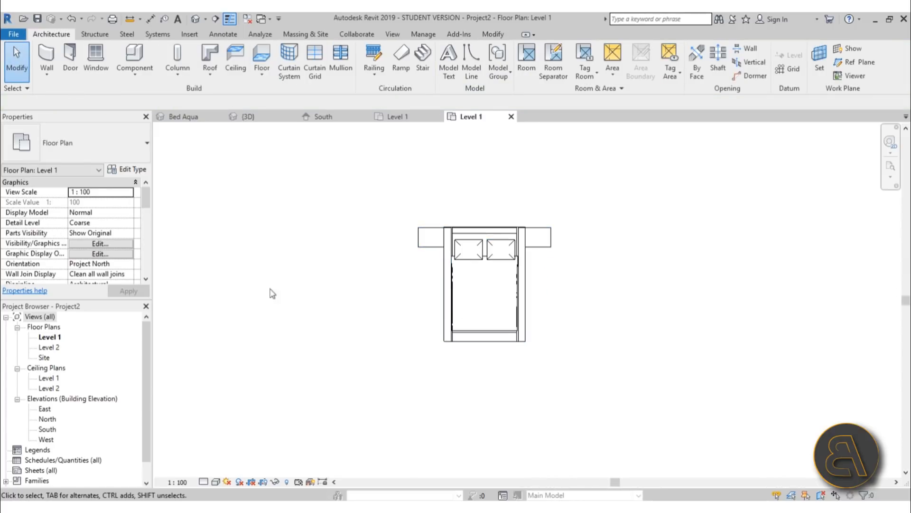
pyautogui.click(222, 20)
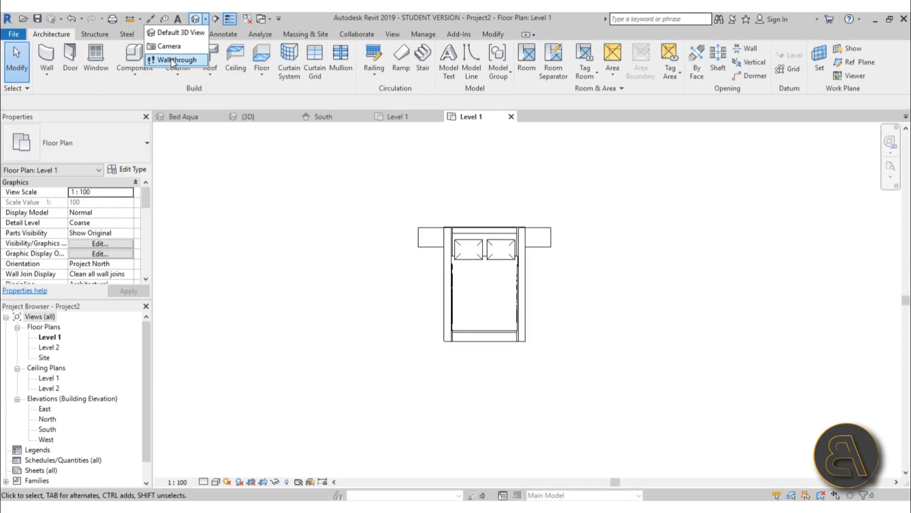
pyautogui.click(170, 44)
pyautogui.click(402, 385)
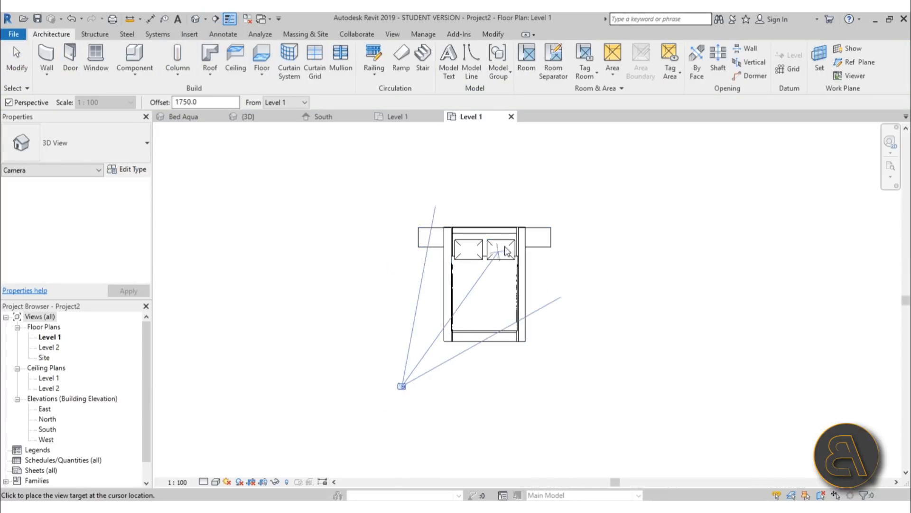
pyautogui.click(534, 205)
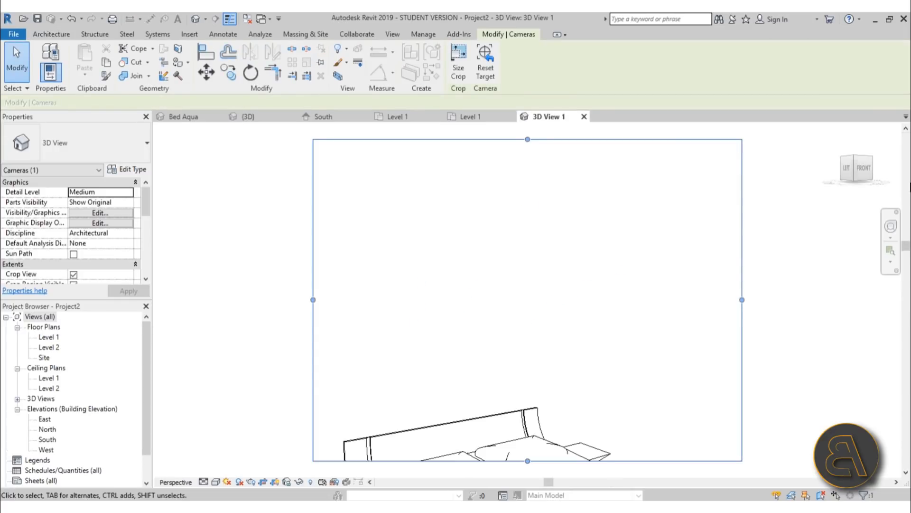
# - Tilt the camera downward with the Look tool to frame the bed from headboard to foot end
pyautogui.click(891, 226)
pyautogui.moveTo(541, 289); pyautogui.dragTo(554, 370)
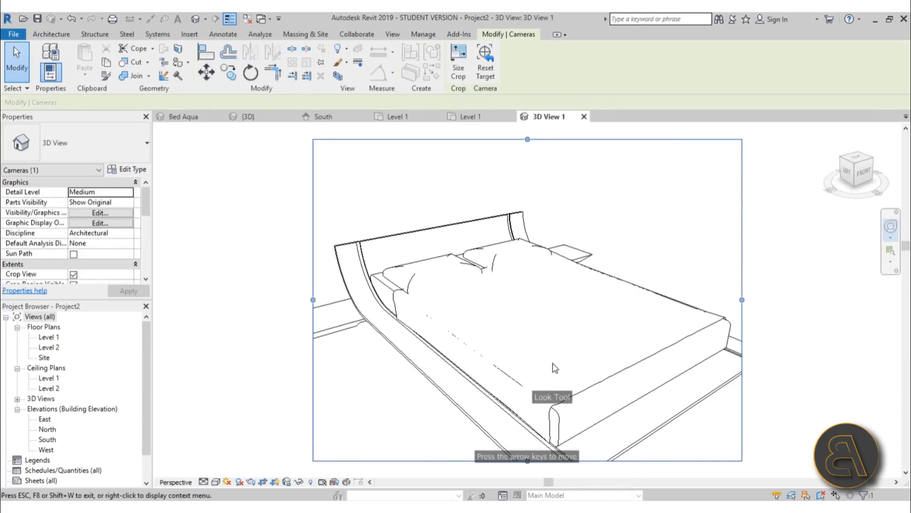
pyautogui.click(484, 192)
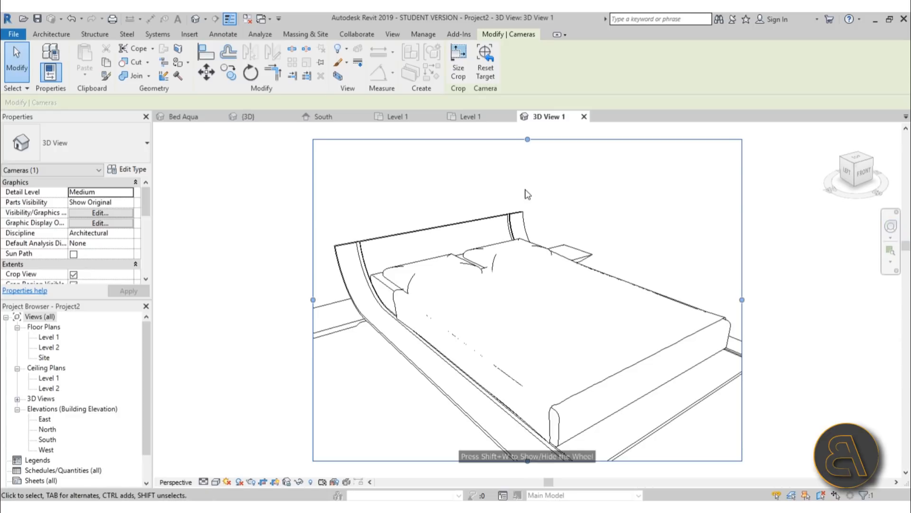
# - Render the camera view at Medium quality with Printer resolution at 150 DPI, and inspect the blanket in the rendered image
pyautogui.press('r')
pyautogui.press('r')
pyautogui.click(150, 70)
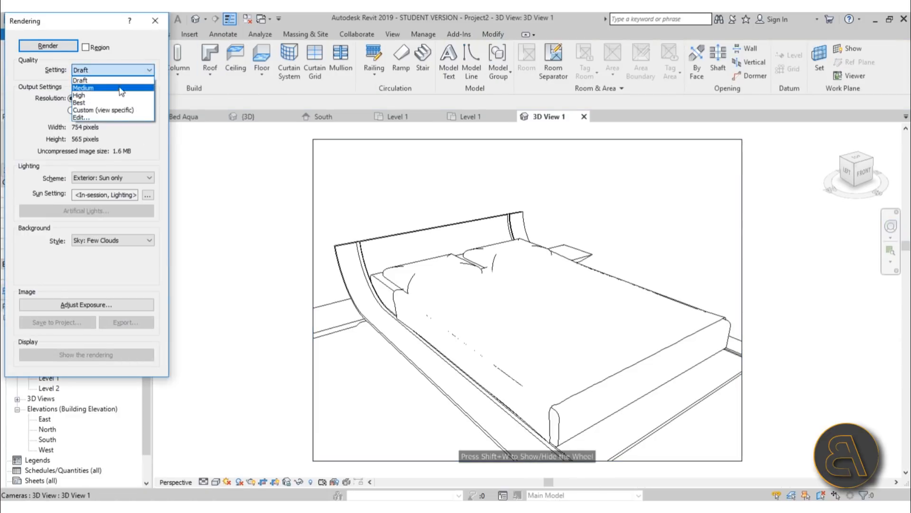
pyautogui.click(121, 89)
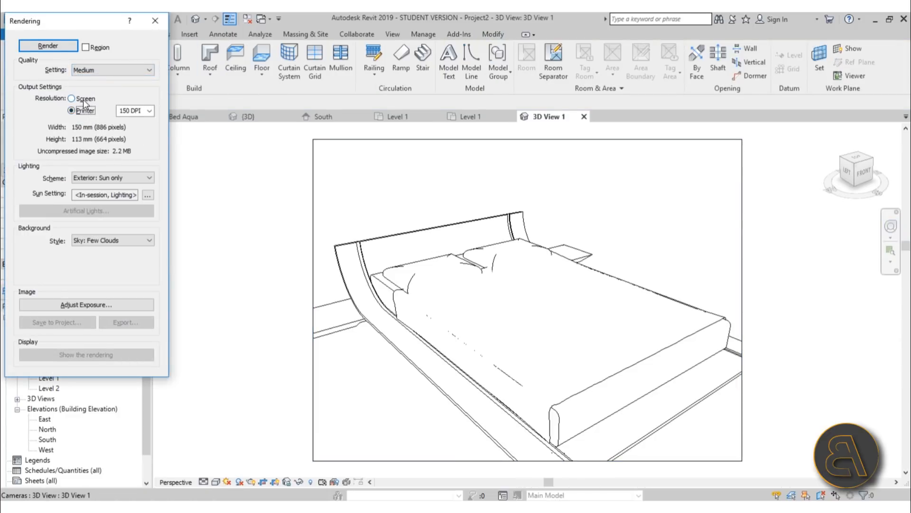
pyautogui.click(41, 45)
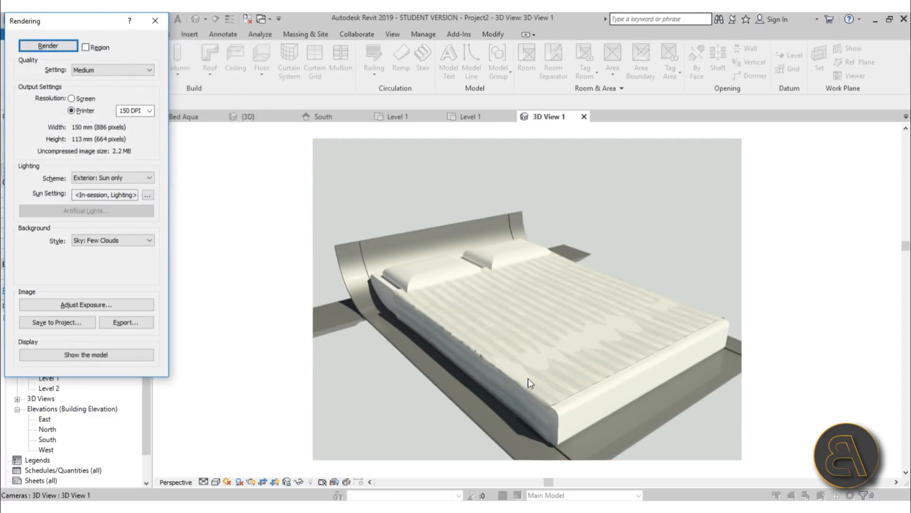
pyautogui.scroll(5, 454, 348)
pyautogui.scroll(-5, 454, 334)
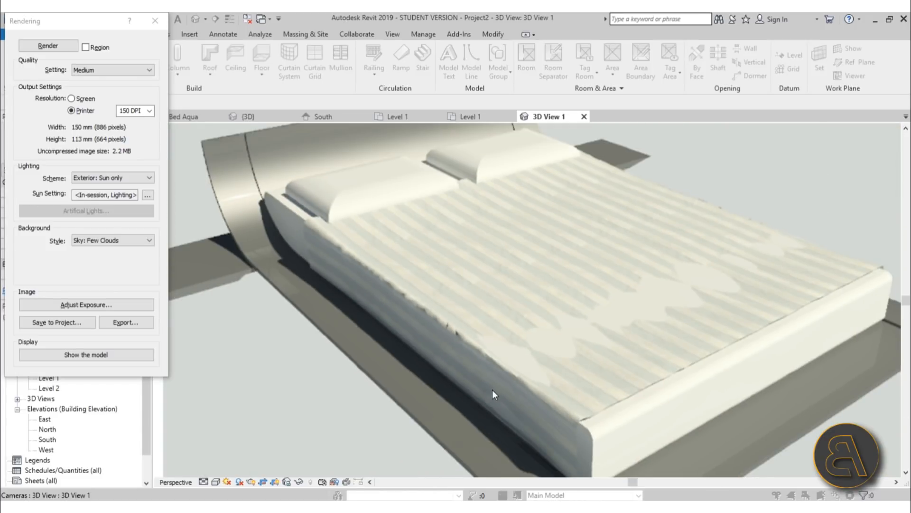
pyautogui.scroll(-2, 492, 390)
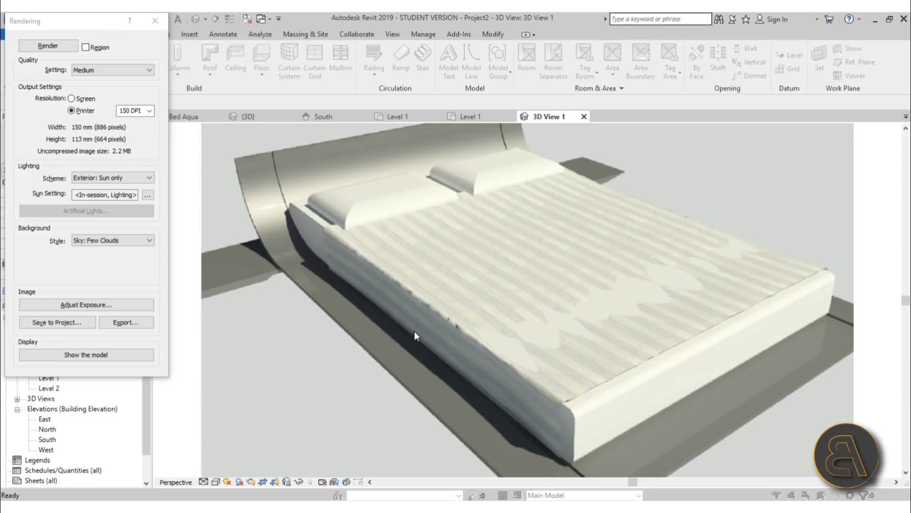
pyautogui.scroll(-2, 425, 299)
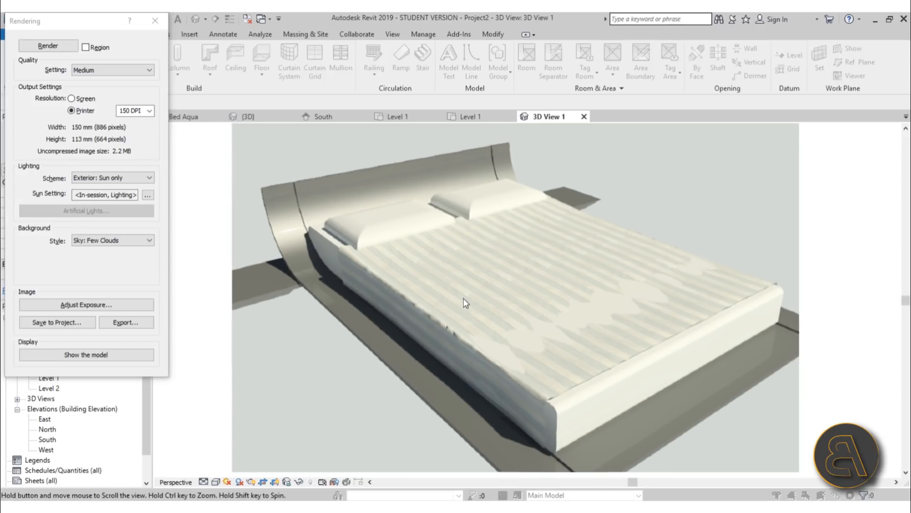